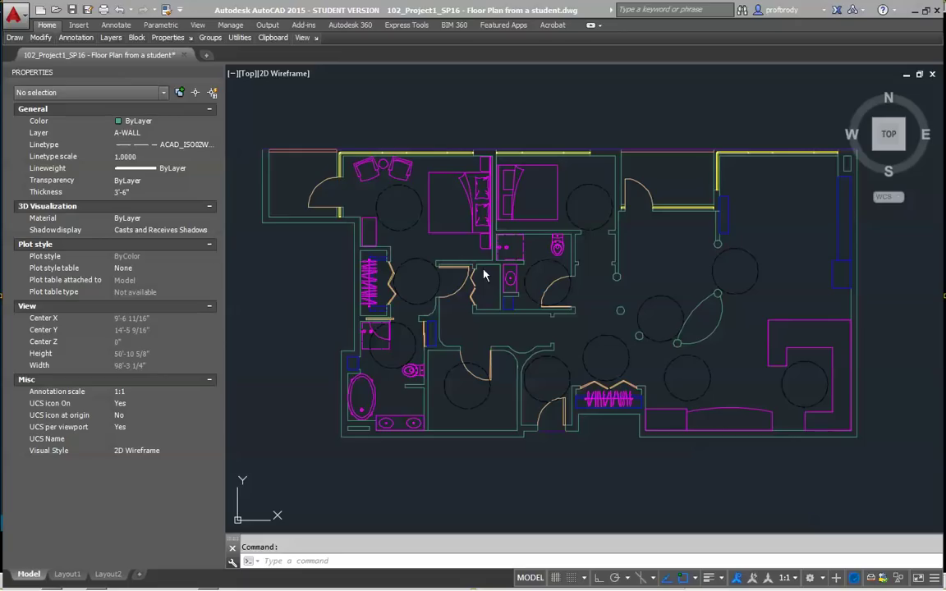
# - Bring up the Page Setup Manager for the Model layout from the application menu's Print entry
pyautogui.click(22, 18)
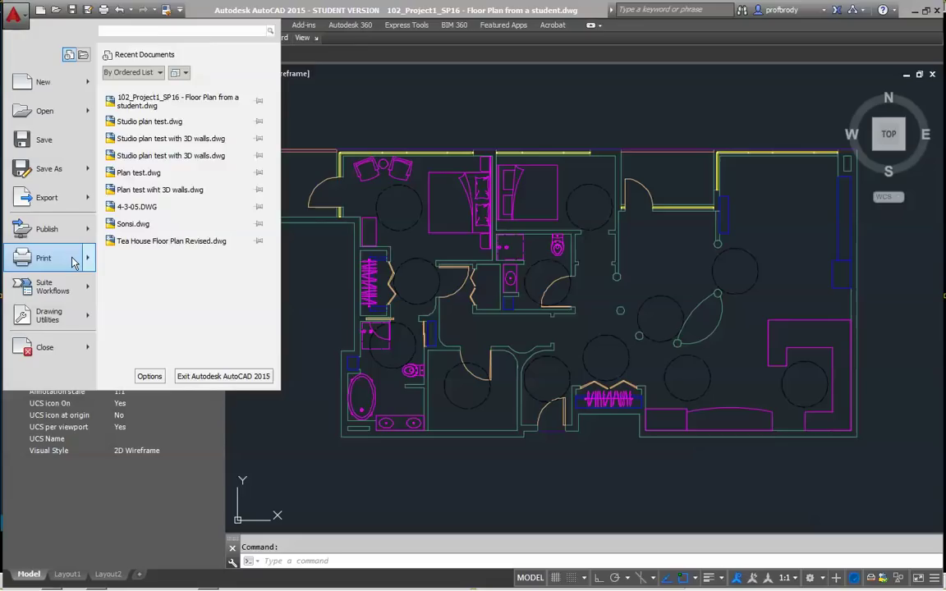
pyautogui.moveTo(72, 262)
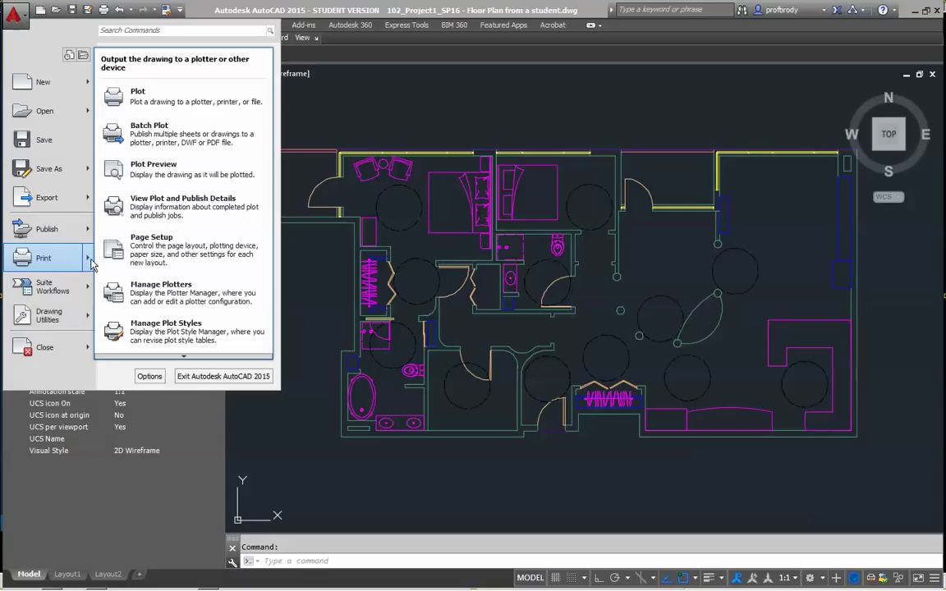
pyautogui.click(152, 247)
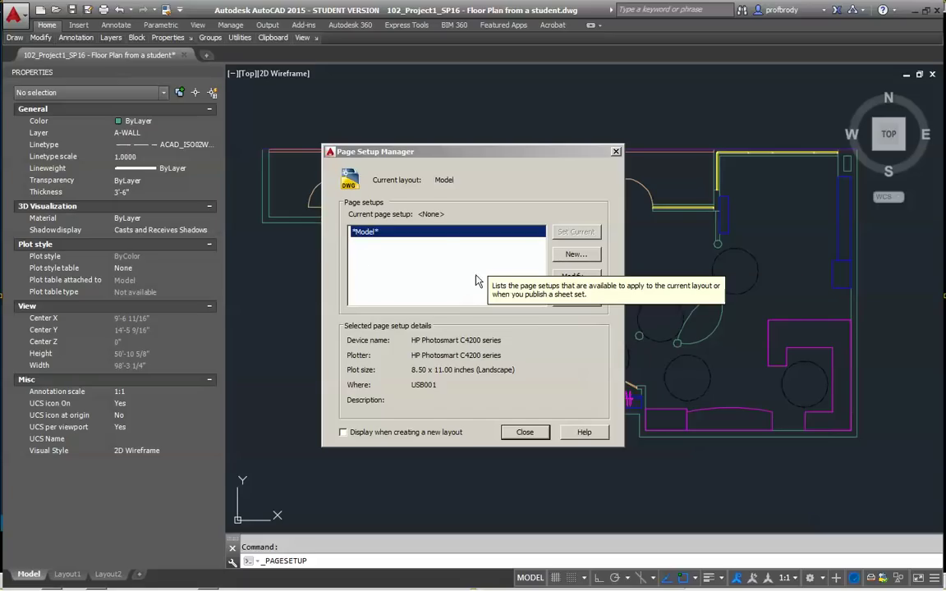
# - Add a new page setup named '11x17 black and white'
pyautogui.click(569, 258)
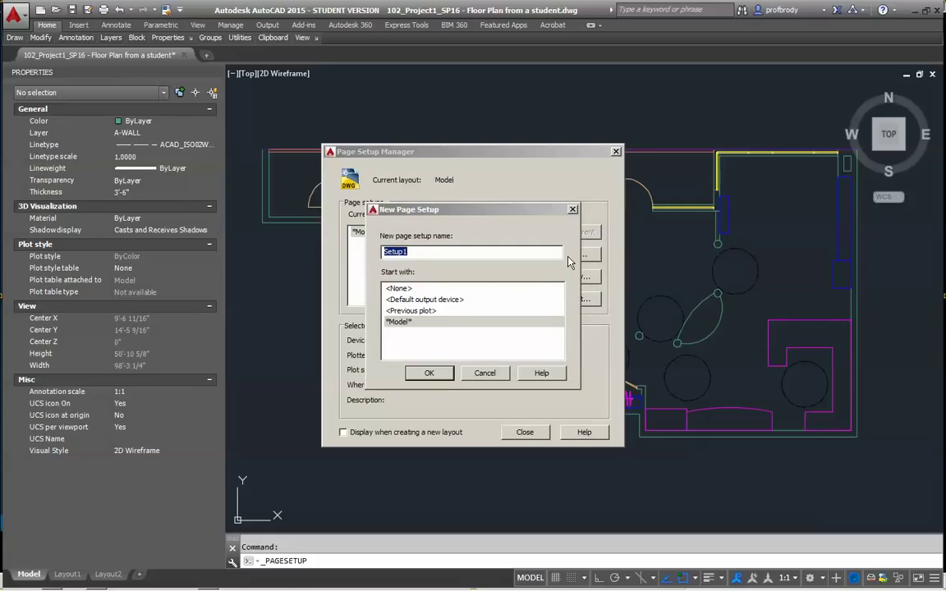
pyautogui.write('11x17 black and white')
pyautogui.click(431, 373)
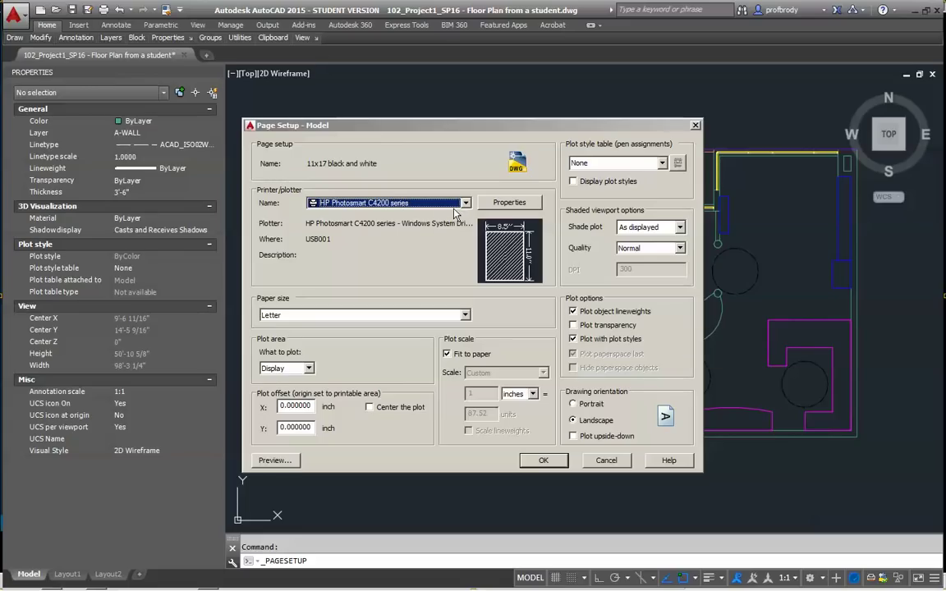
# - Choose DWG To PDF.pc3 as the page setup's printer/plotter
pyautogui.click(415, 203)
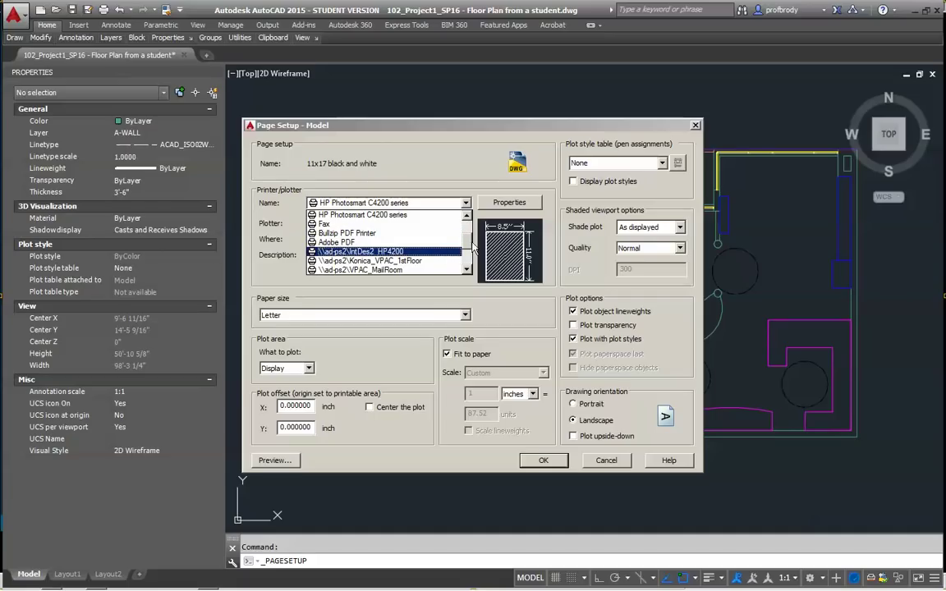
pyautogui.scroll(-2, 423, 238)
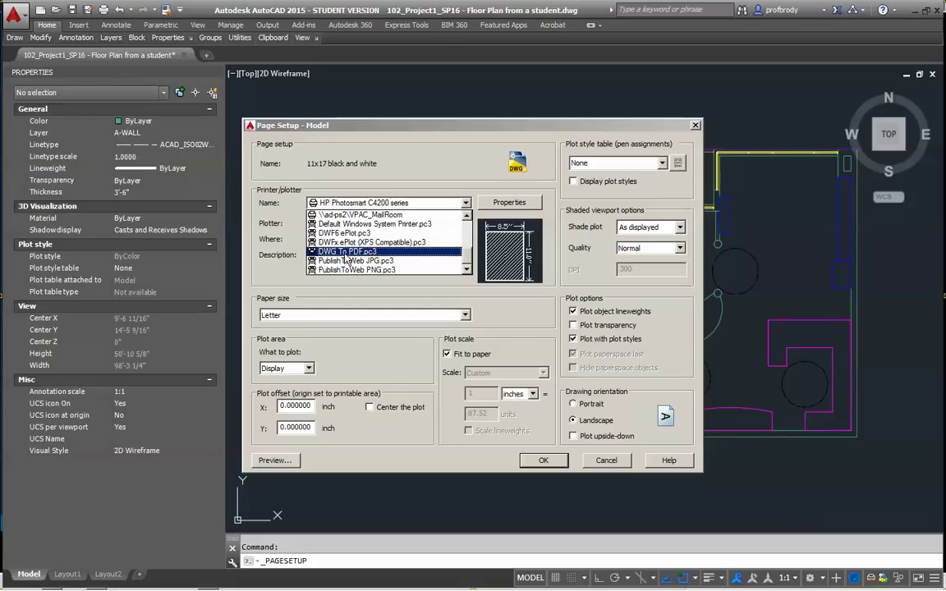
pyautogui.click(345, 253)
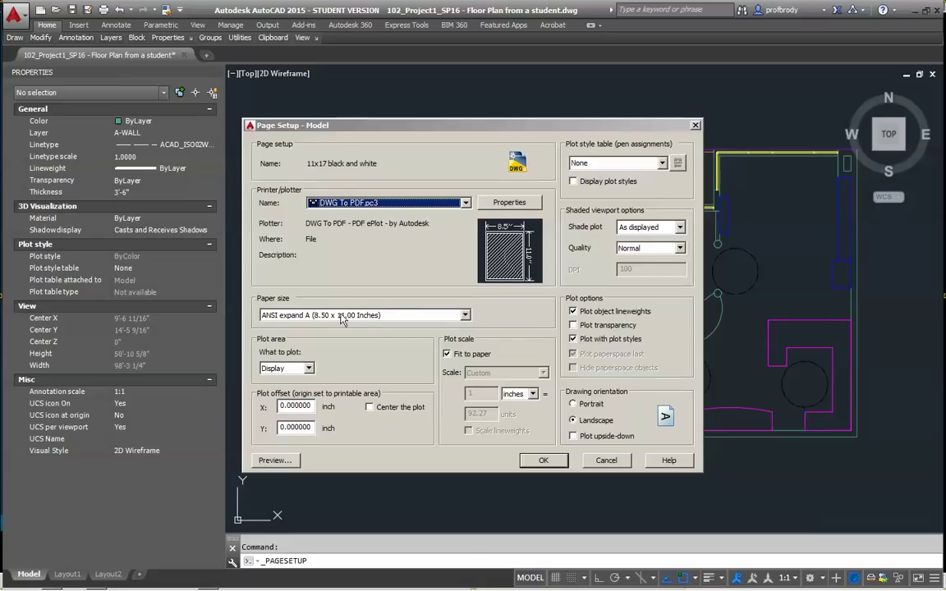
# - Select ANSI B (17.00 x 11.00 Inches) from the paper size list
pyautogui.click(460, 316)
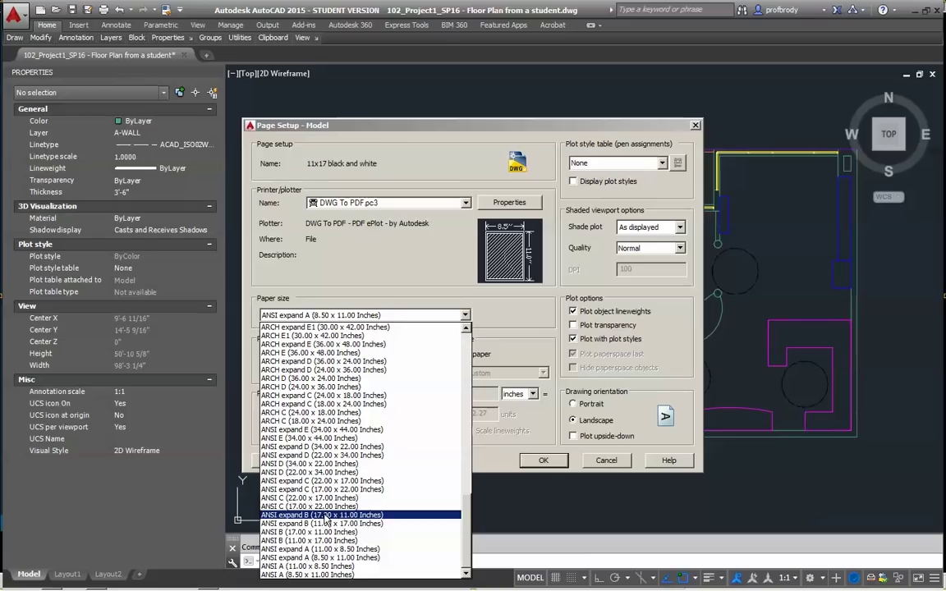
pyautogui.scroll(3, 324, 543)
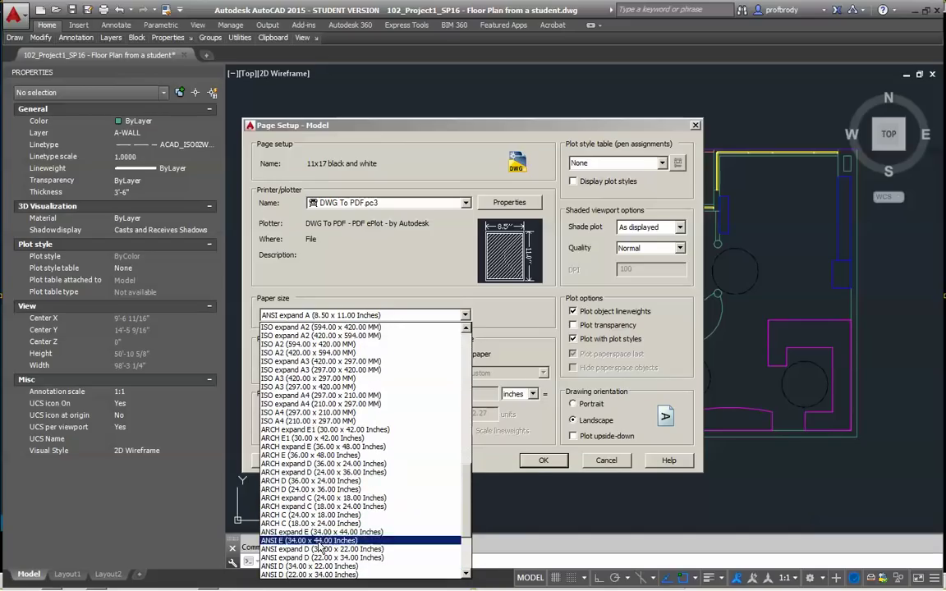
pyautogui.scroll(-3, 330, 534)
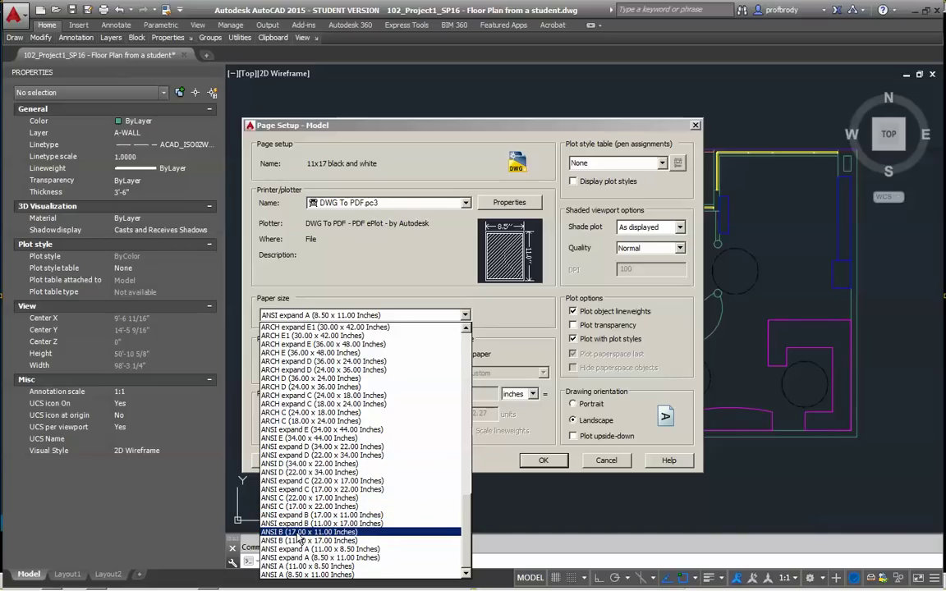
pyautogui.click(300, 534)
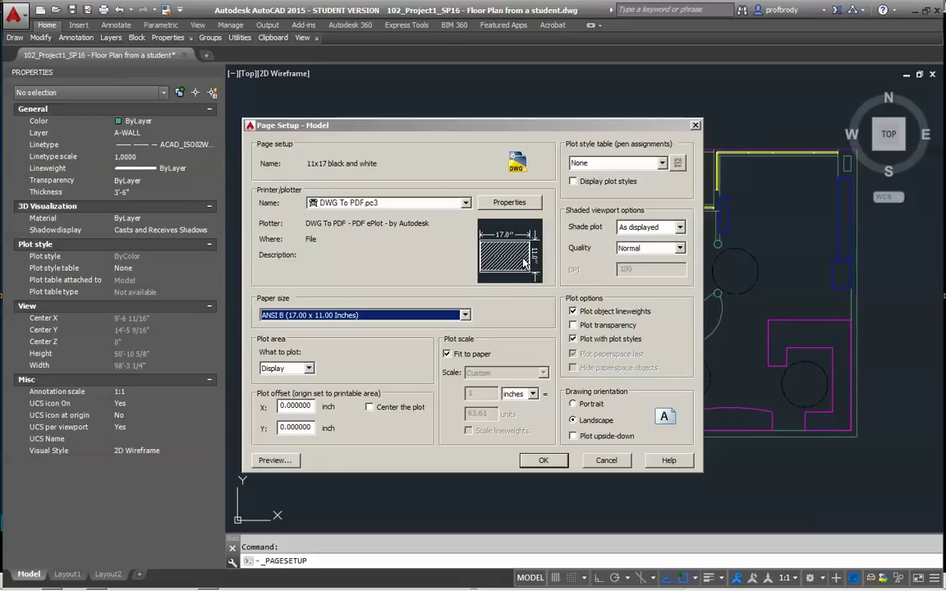
pyautogui.moveTo(508, 263)
# - Set the plot area to Window and pick corners enclosing the entire floor plan
pyautogui.click(309, 368)
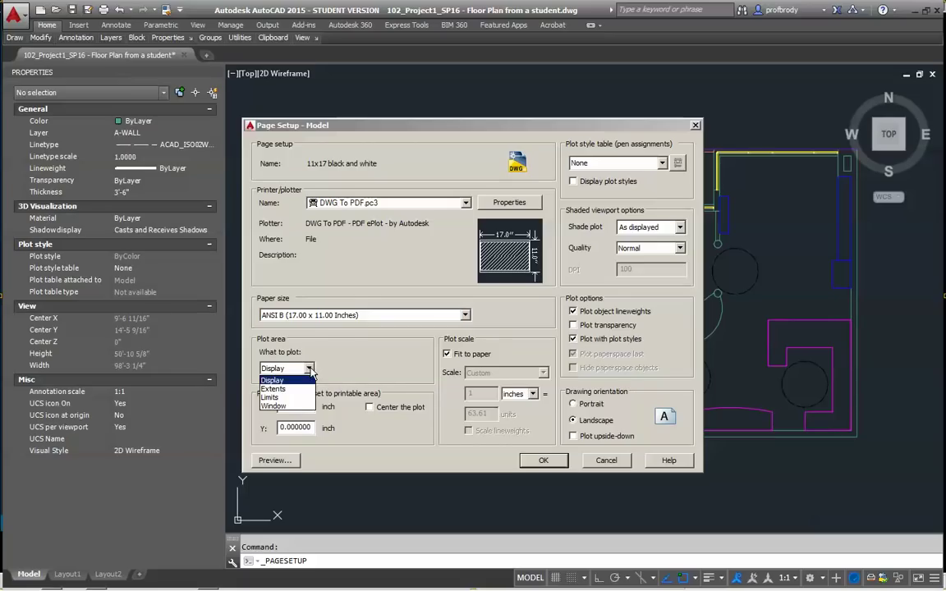
pyautogui.click(274, 407)
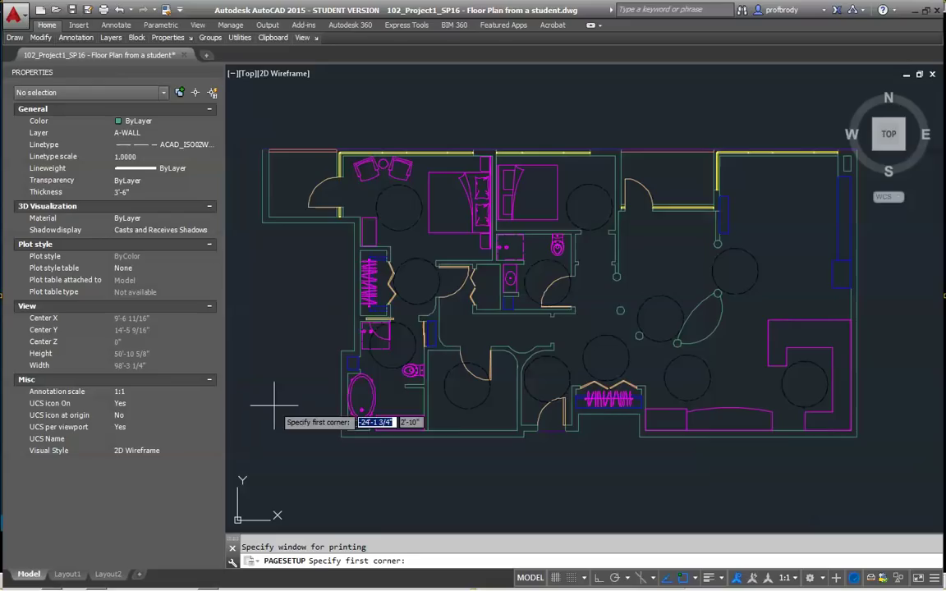
pyautogui.click(256, 126)
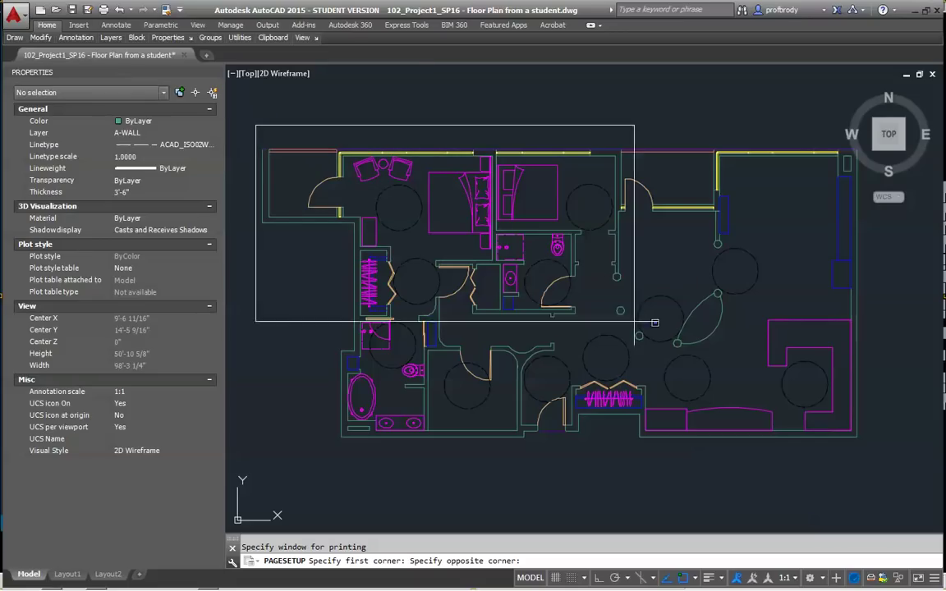
pyautogui.click(866, 452)
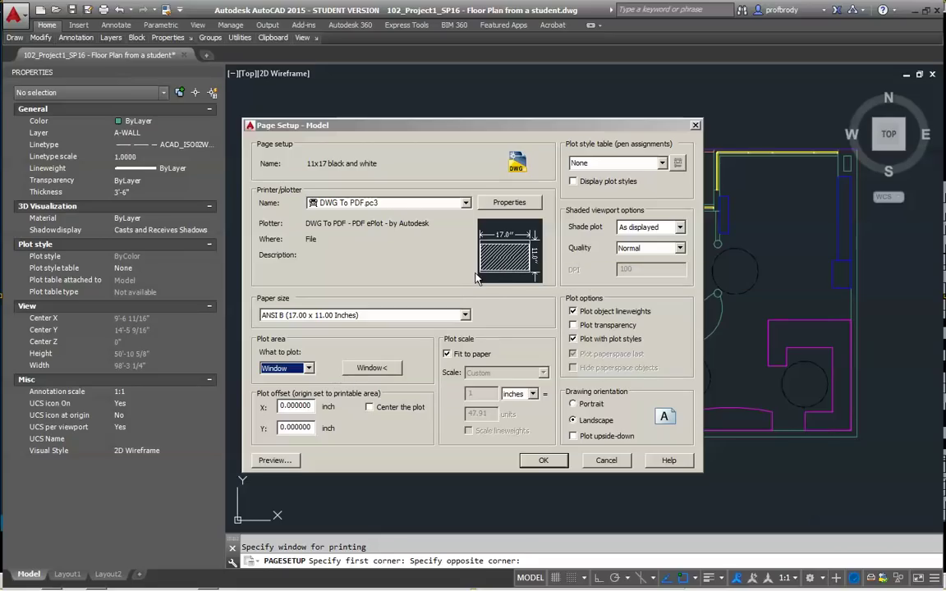
# - Turn off Fit to paper and set the plot scale to 1/4" = 1'-0"
pyautogui.click(447, 354)
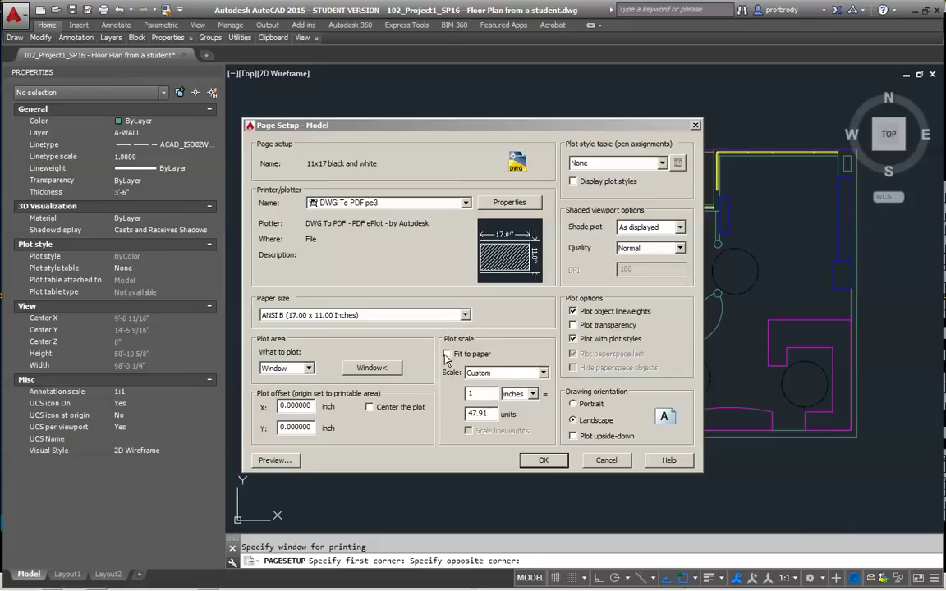
pyautogui.click(516, 372)
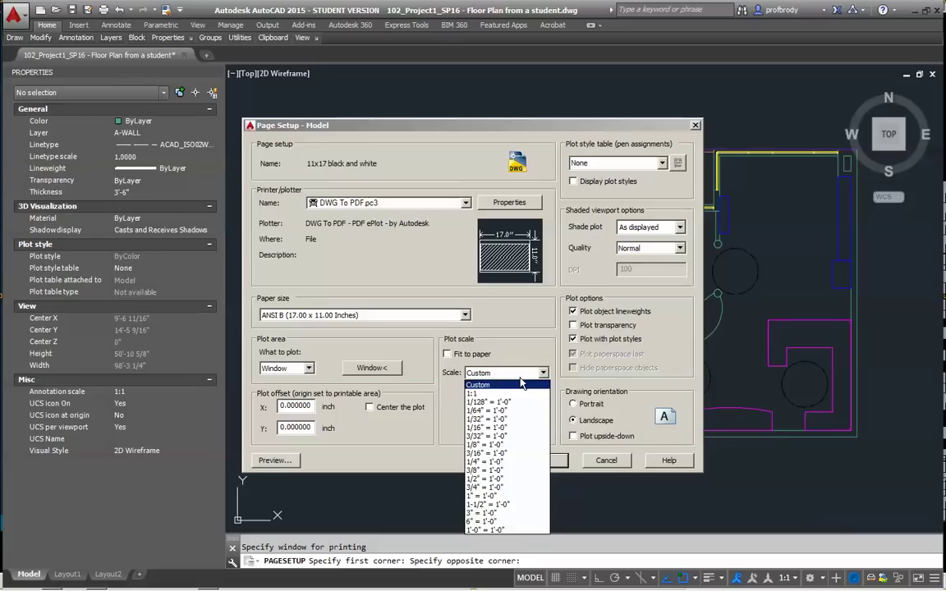
pyautogui.click(490, 462)
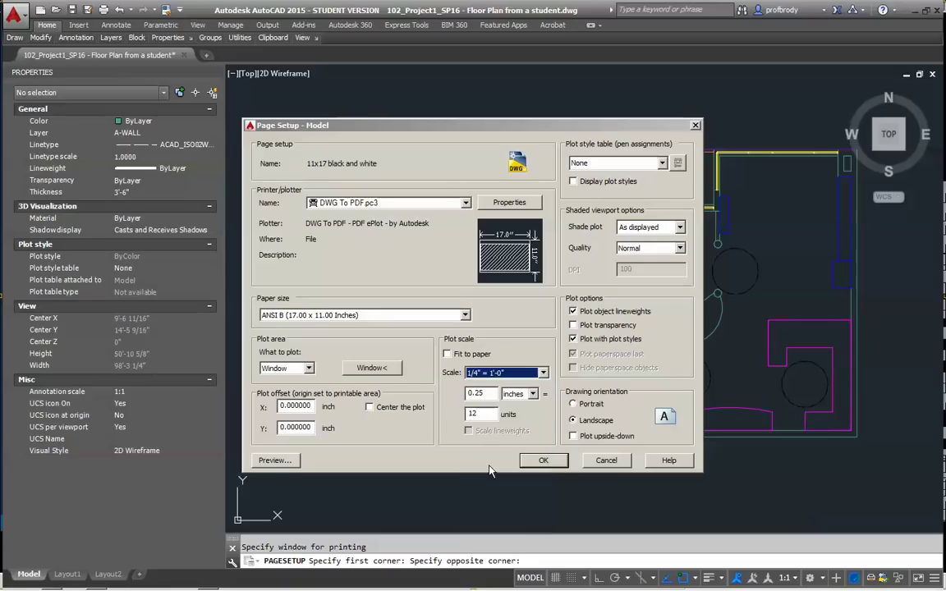
pyautogui.click(543, 376)
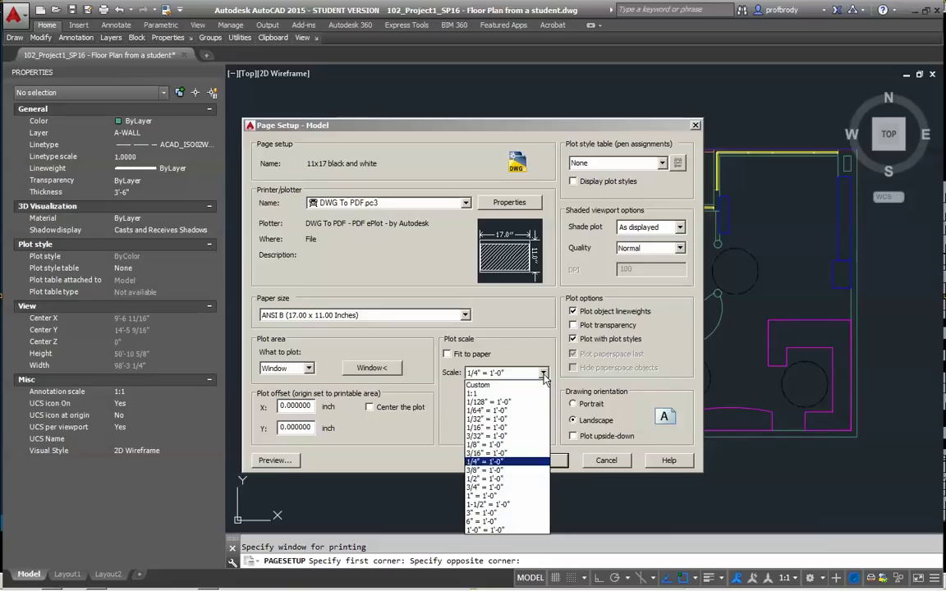
pyautogui.click(484, 444)
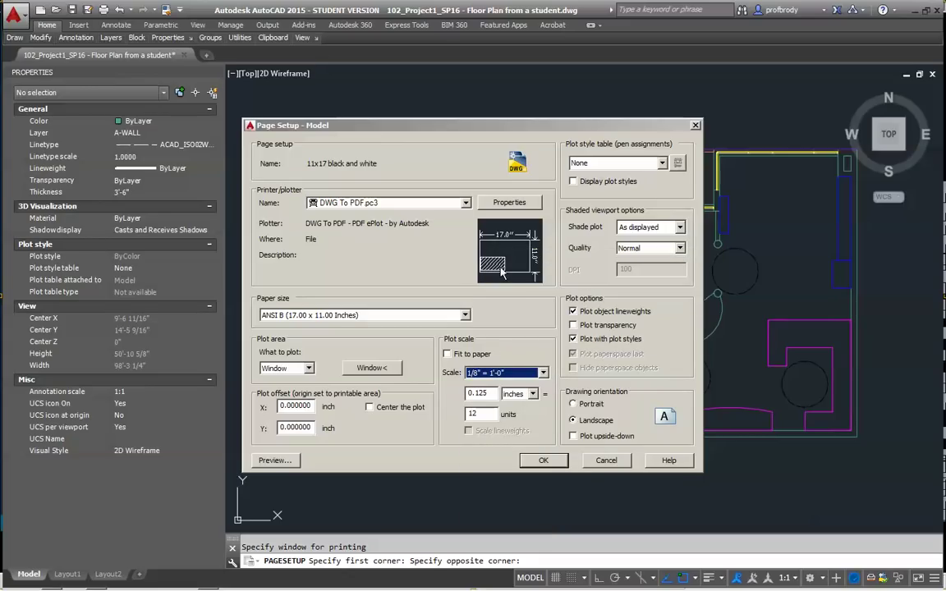
pyautogui.moveTo(489, 274)
pyautogui.click(516, 372)
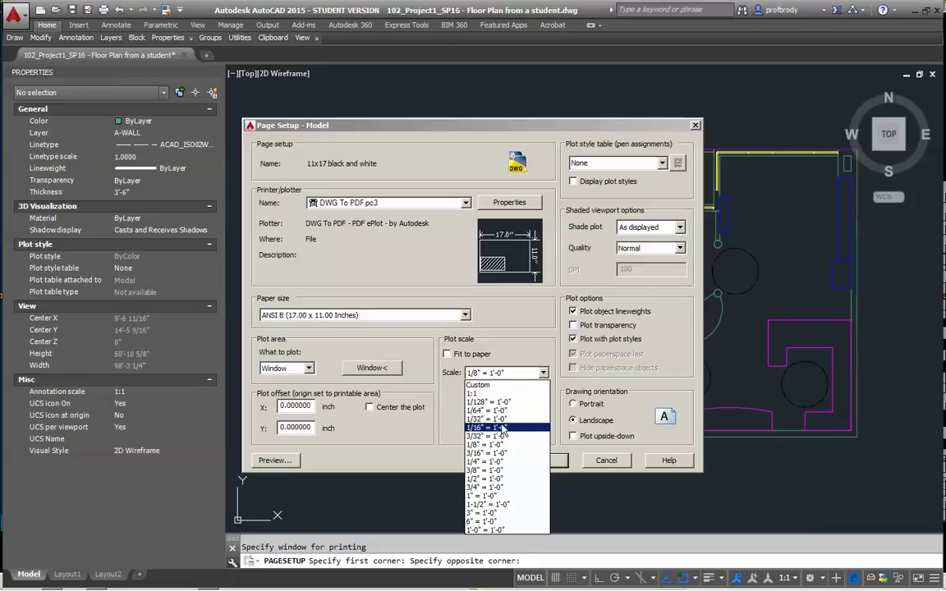
pyautogui.click(492, 462)
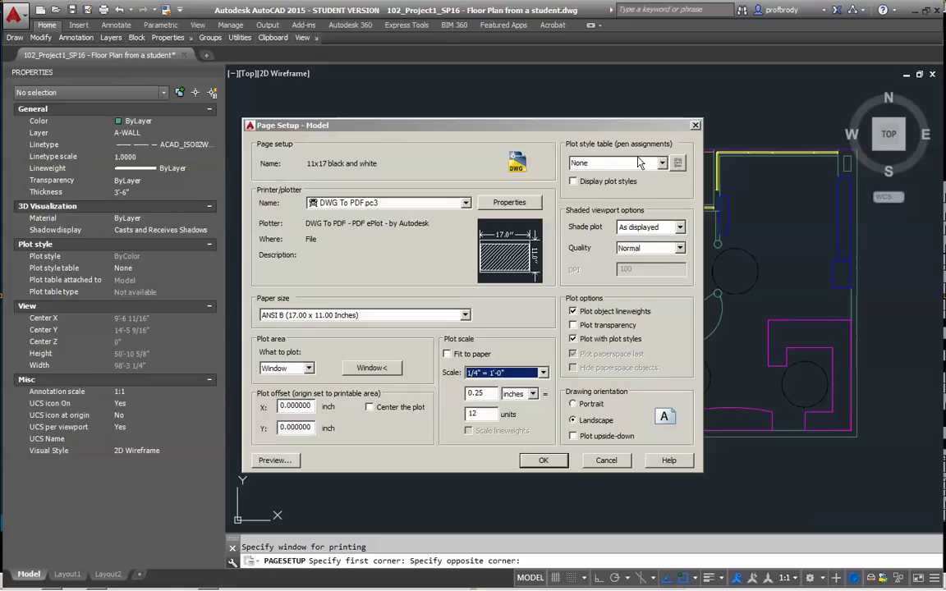
# - Assign monochrome.ctb to all layouts, display plot styles, and save the 11x17 setup
pyautogui.click(605, 164)
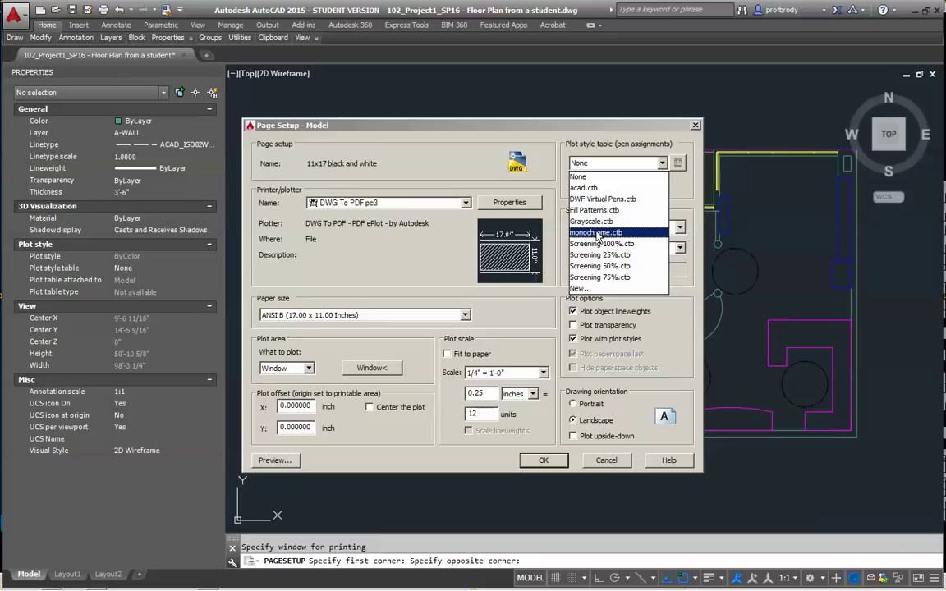
pyautogui.click(598, 233)
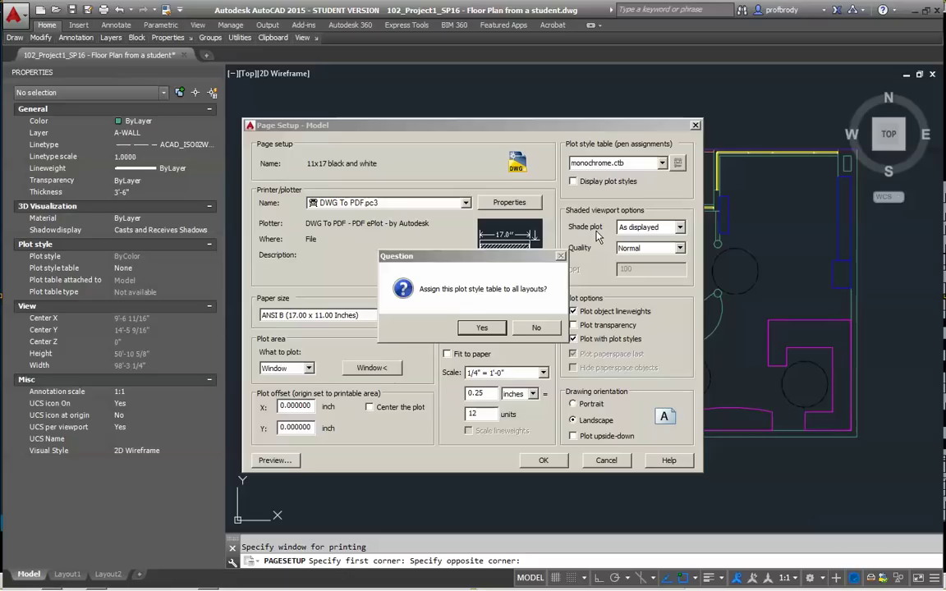
pyautogui.click(483, 329)
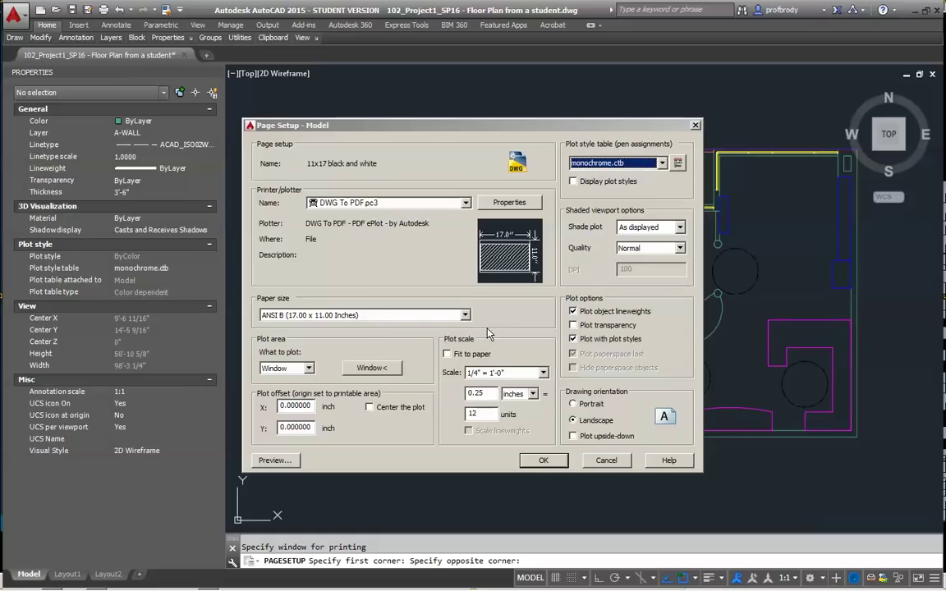
pyautogui.click(573, 182)
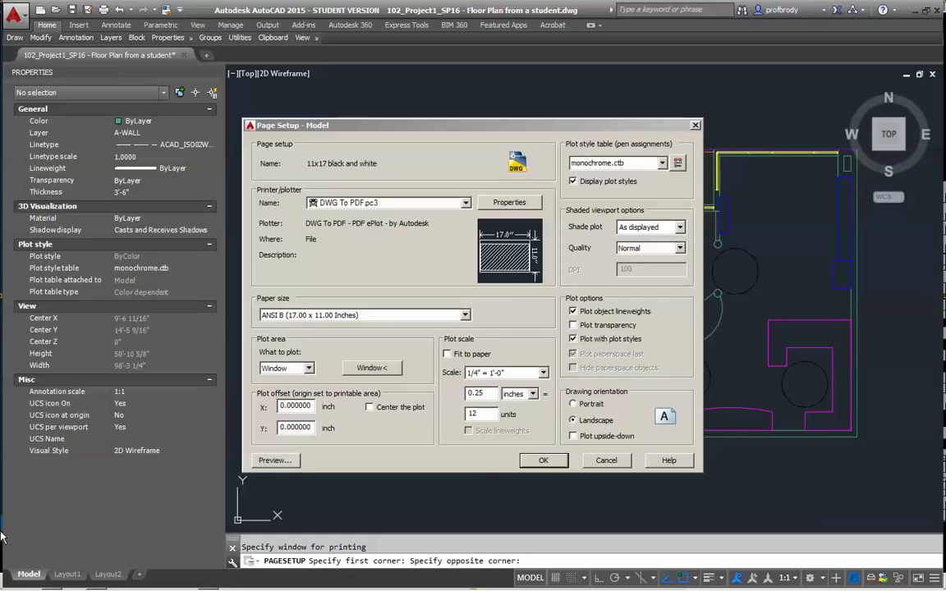
pyautogui.click(543, 461)
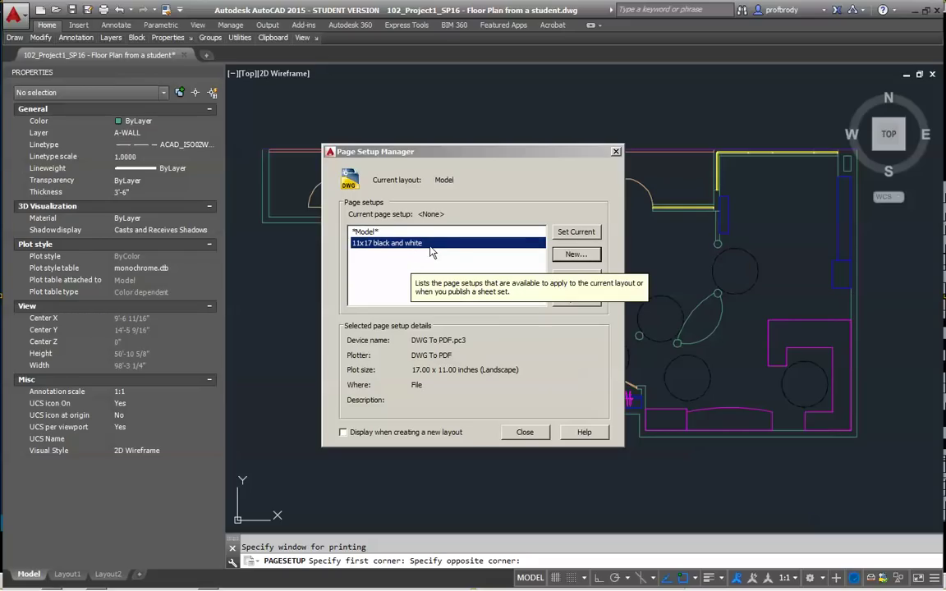
# - Make '11x17 black and white' current for Model, close the manager, and press Ctrl+P
pyautogui.click(568, 235)
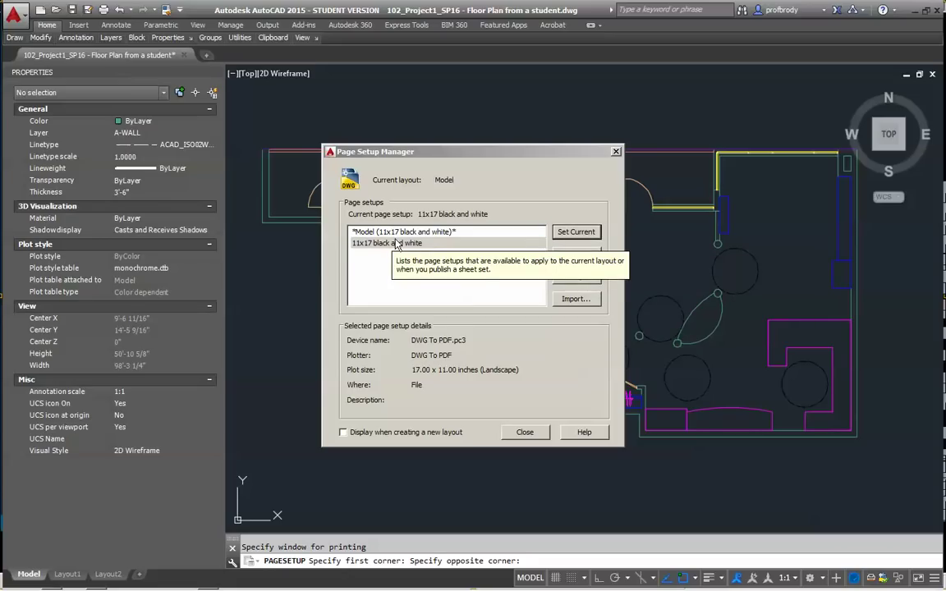
pyautogui.click(538, 433)
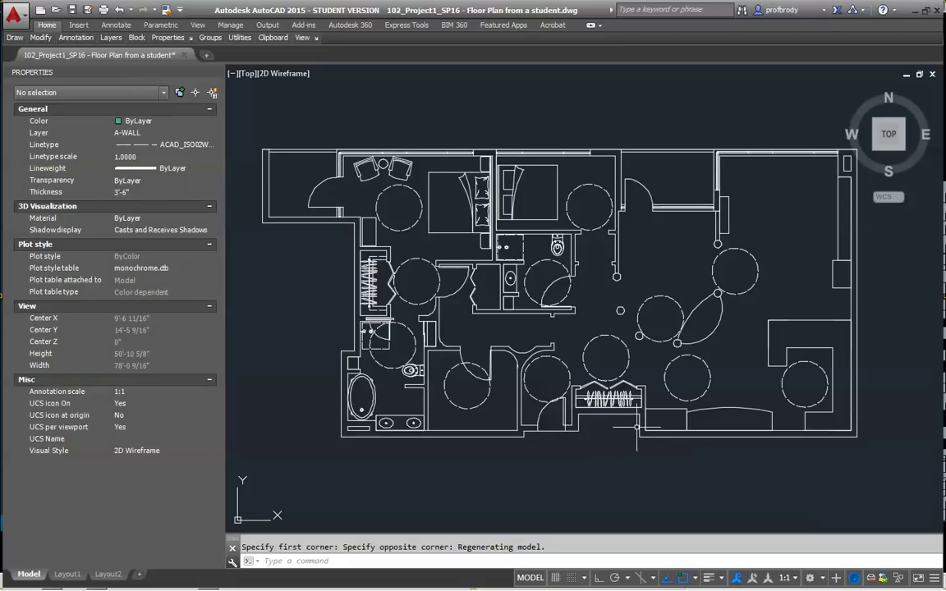
pyautogui.hotkey('ctrl', 'p')
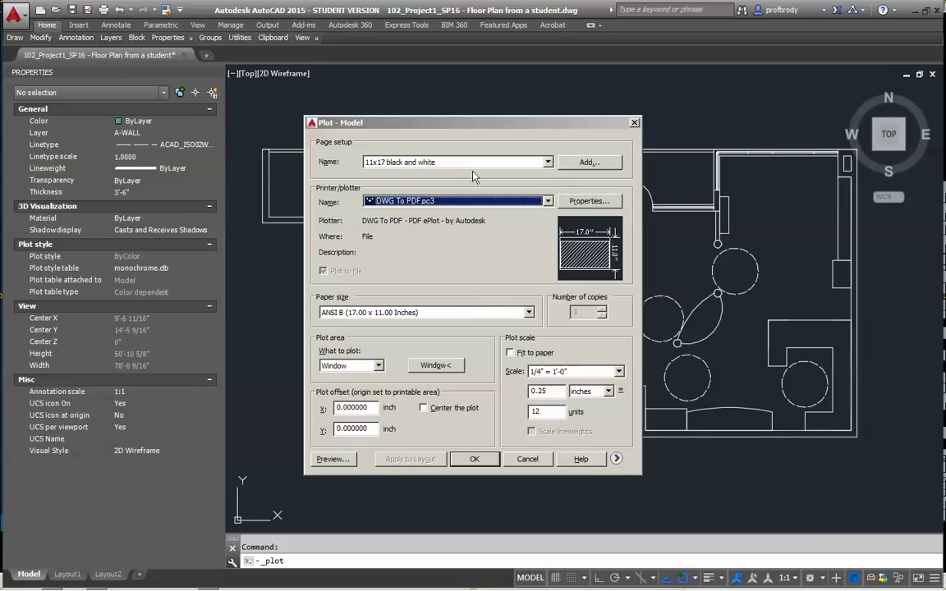
# - Reapply the '11x17 black and white' setup and preview the plot, continuing past the scale warning
pyautogui.click(415, 162)
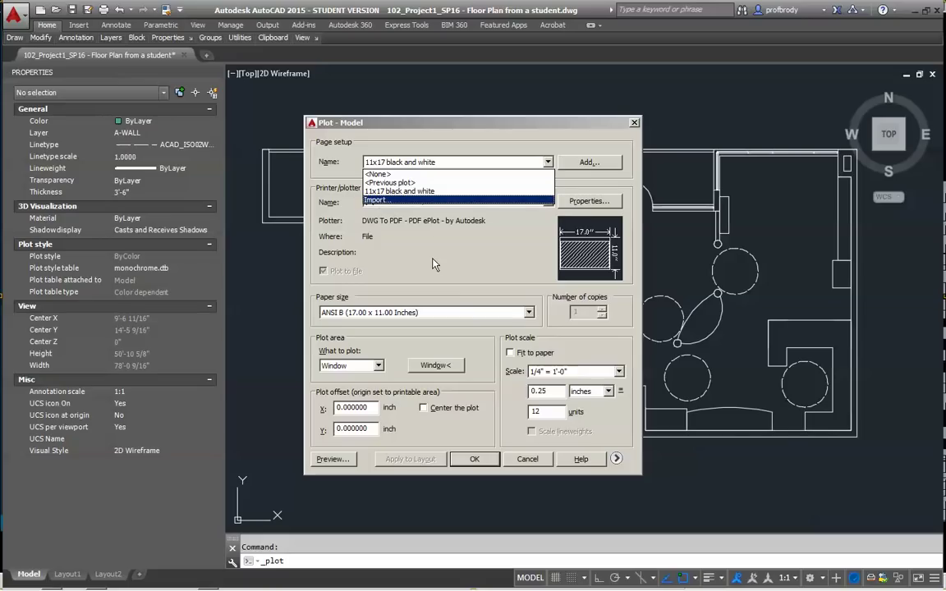
pyautogui.click(378, 190)
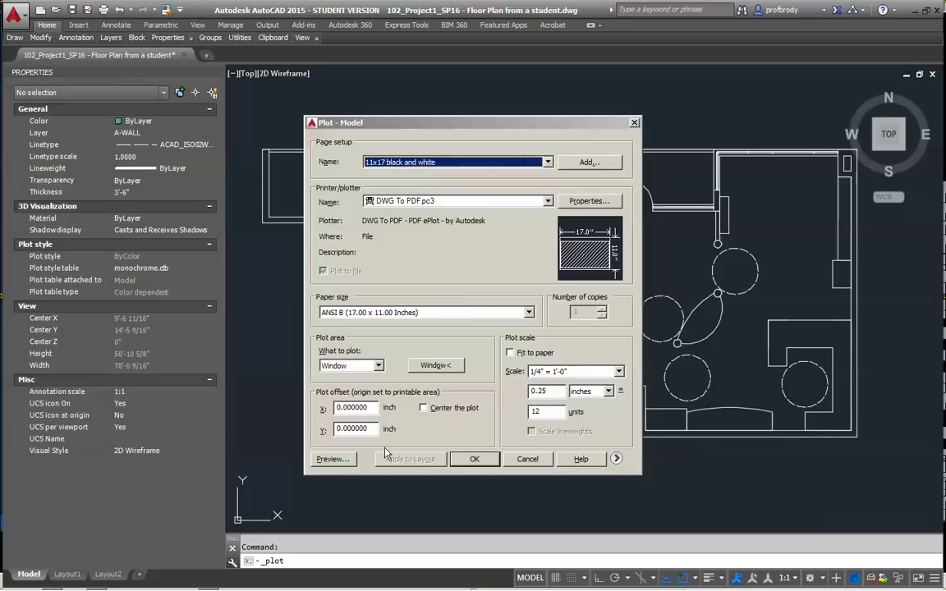
pyautogui.click(333, 459)
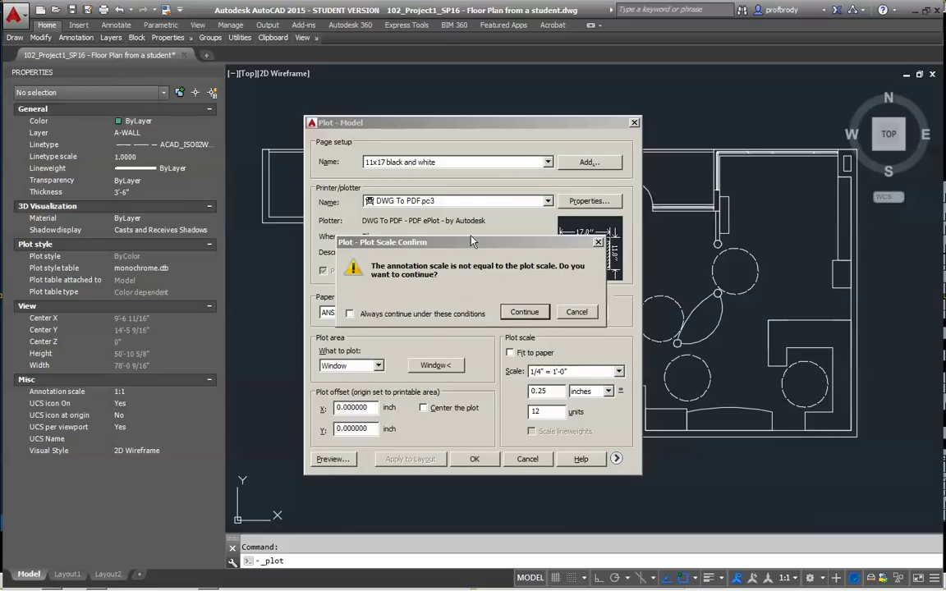
pyautogui.moveTo(471, 240); pyautogui.dragTo(739, 246)
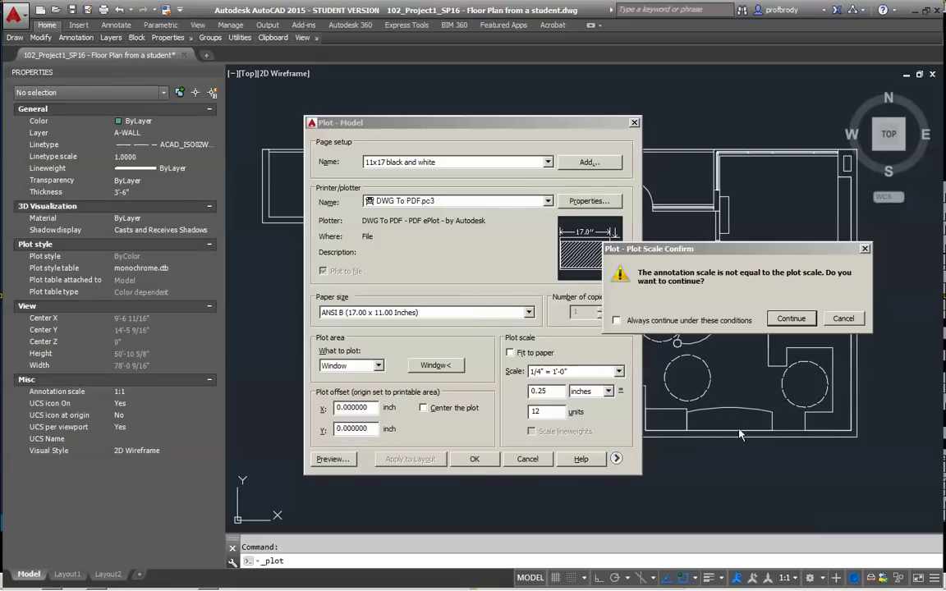
pyautogui.click(791, 322)
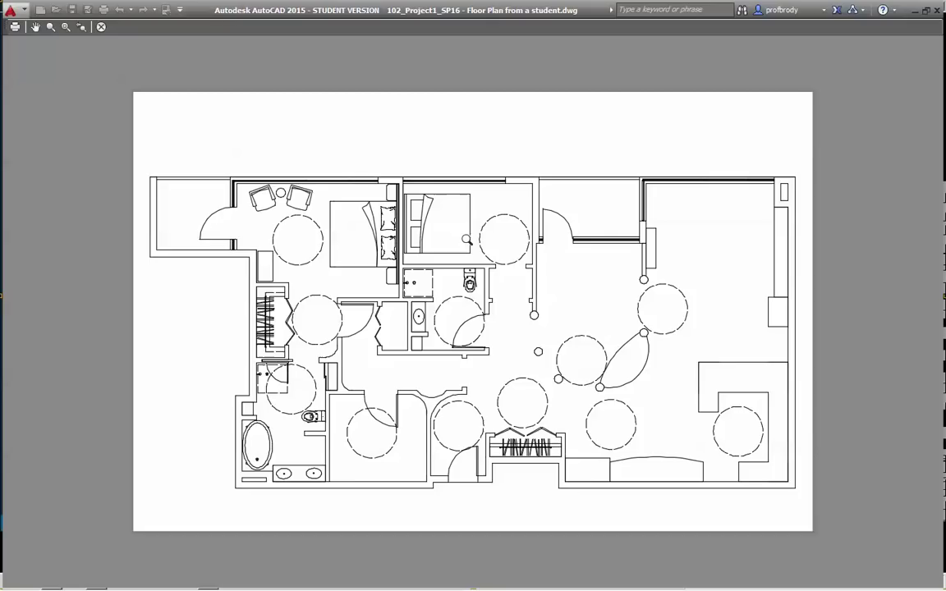
# - Plot to PDF, overwriting '11x17 plan view at eight inchl.pdf', then close the viewer
pyautogui.click(13, 27)
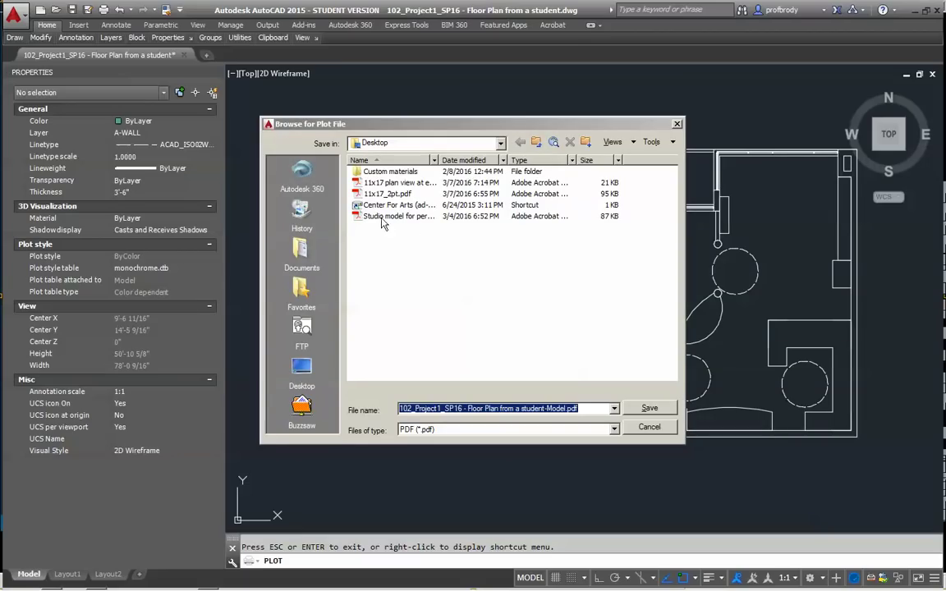
pyautogui.click(390, 183)
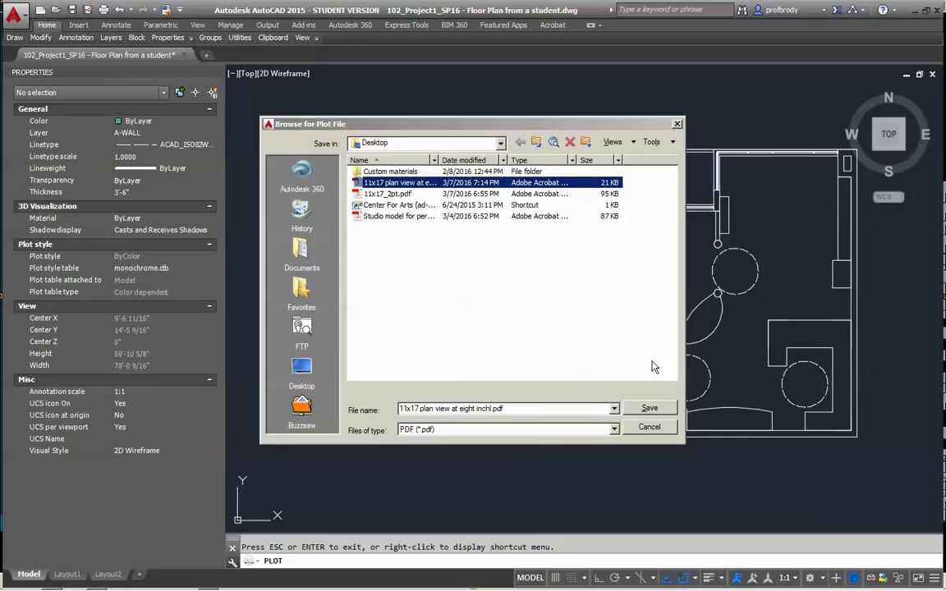
pyautogui.click(649, 410)
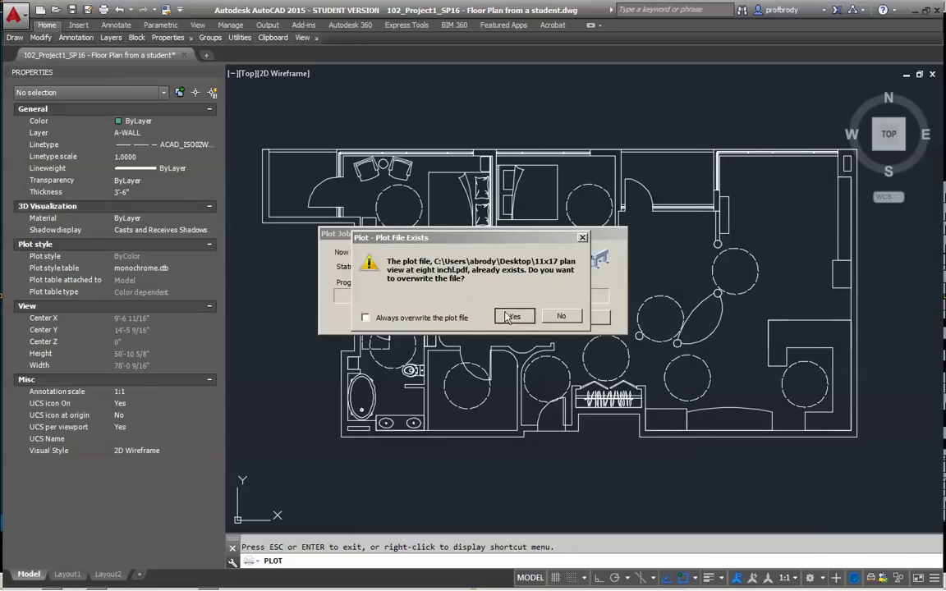
pyautogui.click(507, 315)
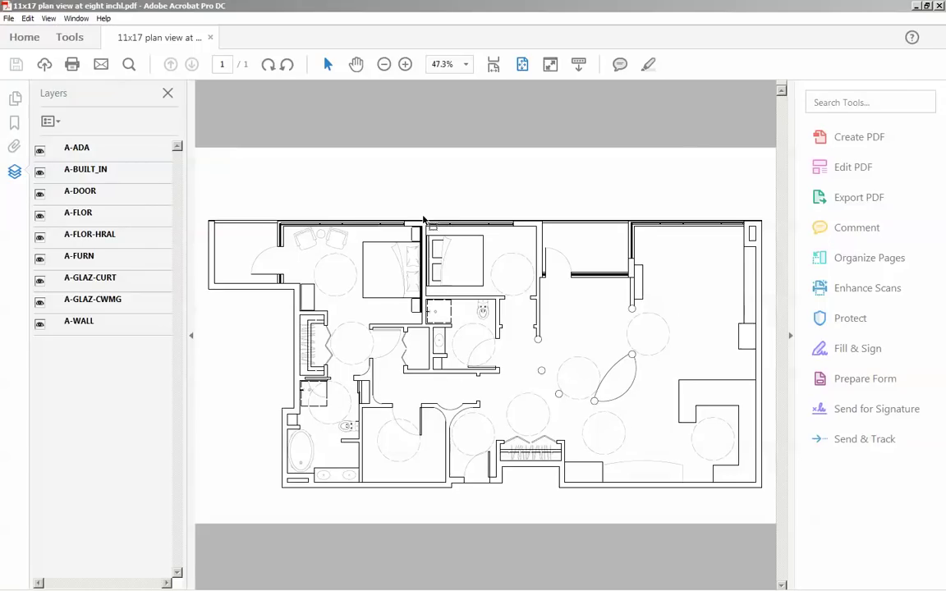
pyautogui.click(939, 6)
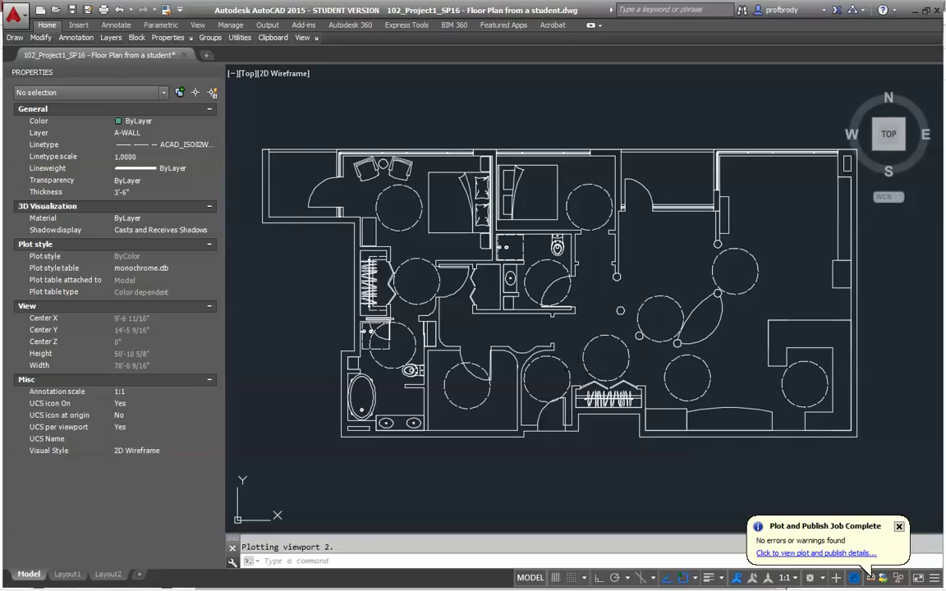
# - Set the plot area to a window around the bathroom at 3/4" = 1'-0" scale
pyautogui.hotkey('ctrl', 'p')
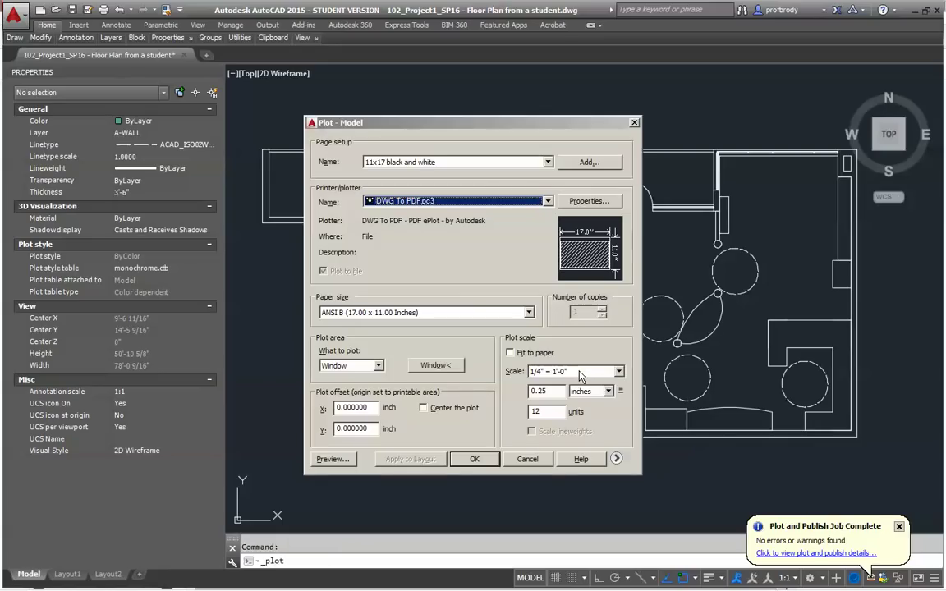
pyautogui.click(428, 370)
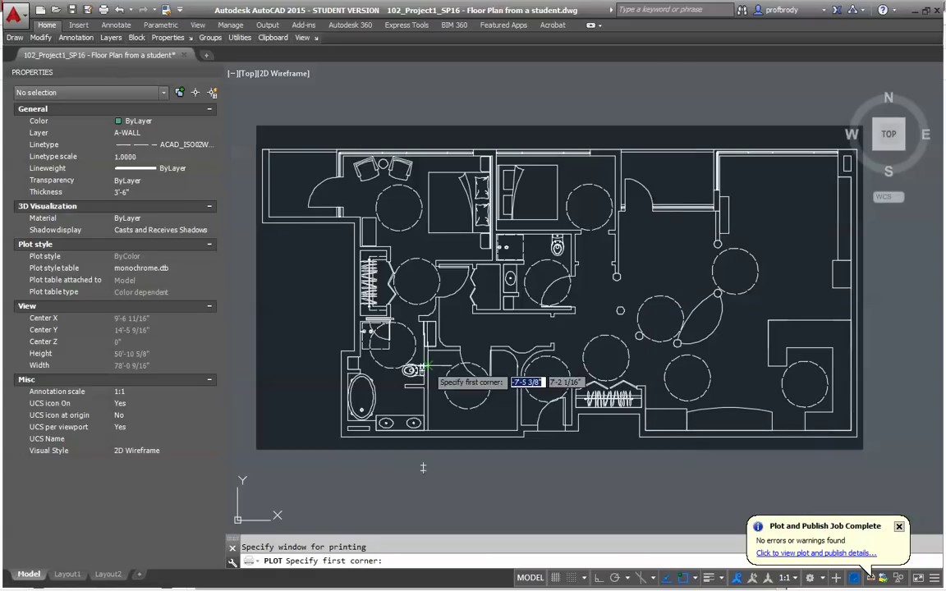
pyautogui.click(485, 223)
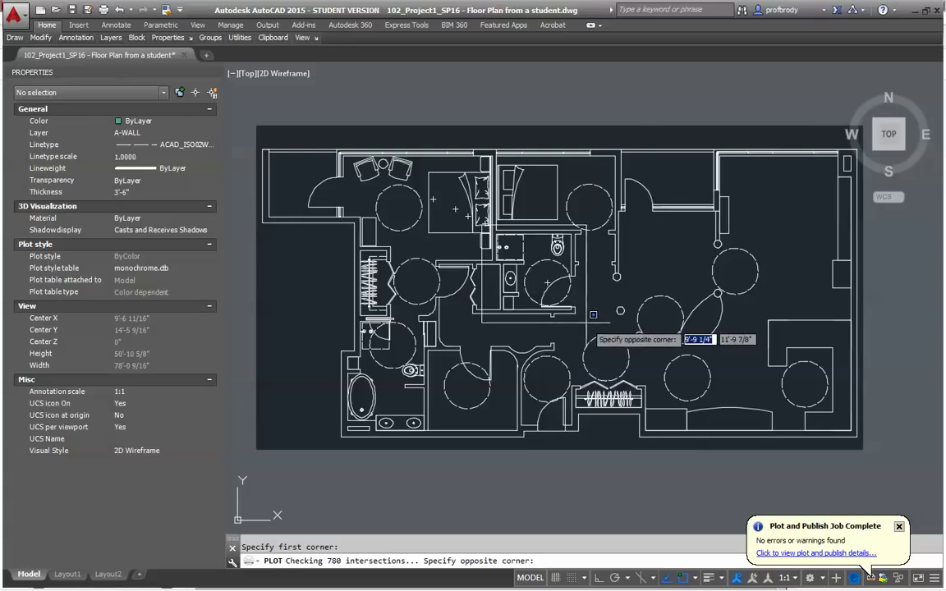
pyautogui.click(593, 313)
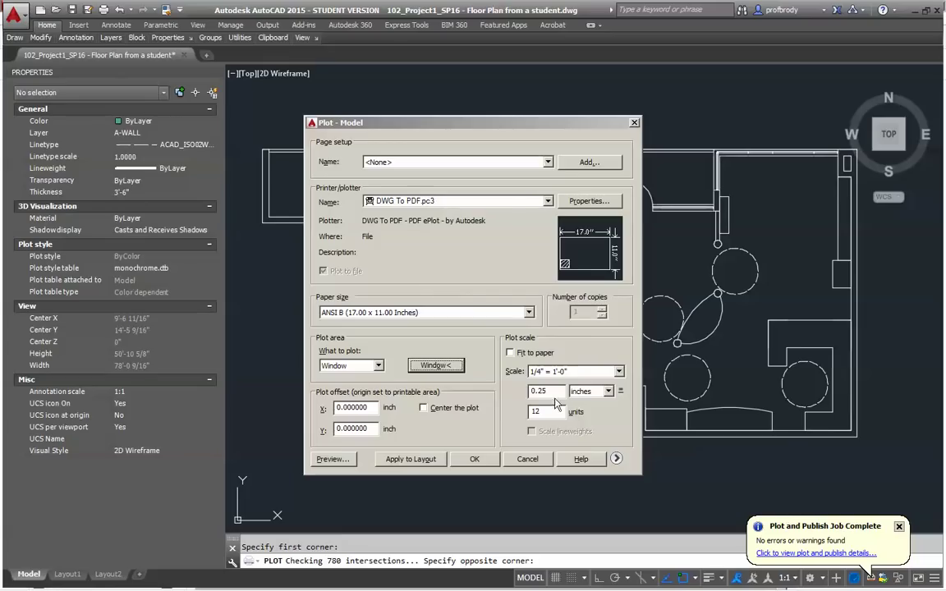
pyautogui.click(567, 372)
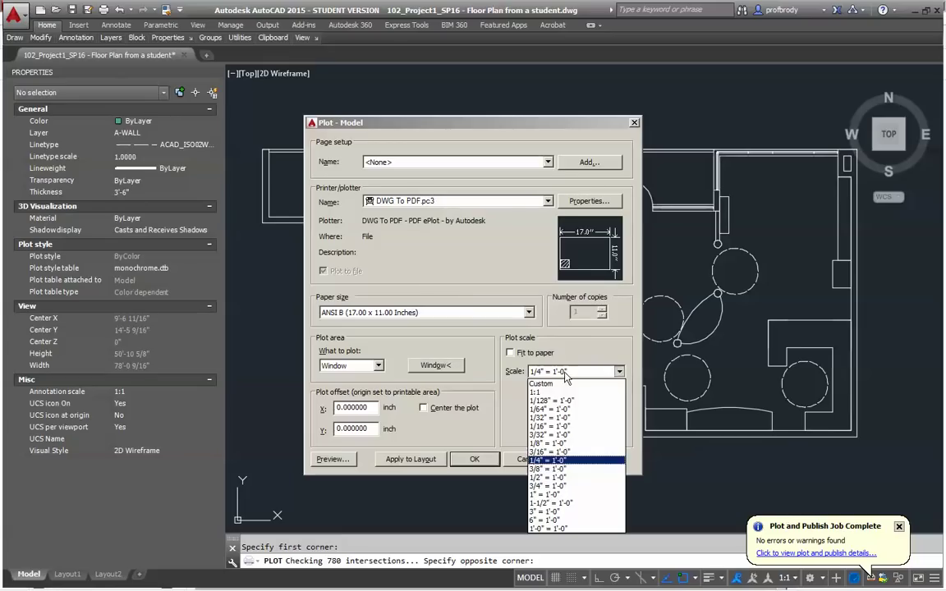
pyautogui.click(555, 477)
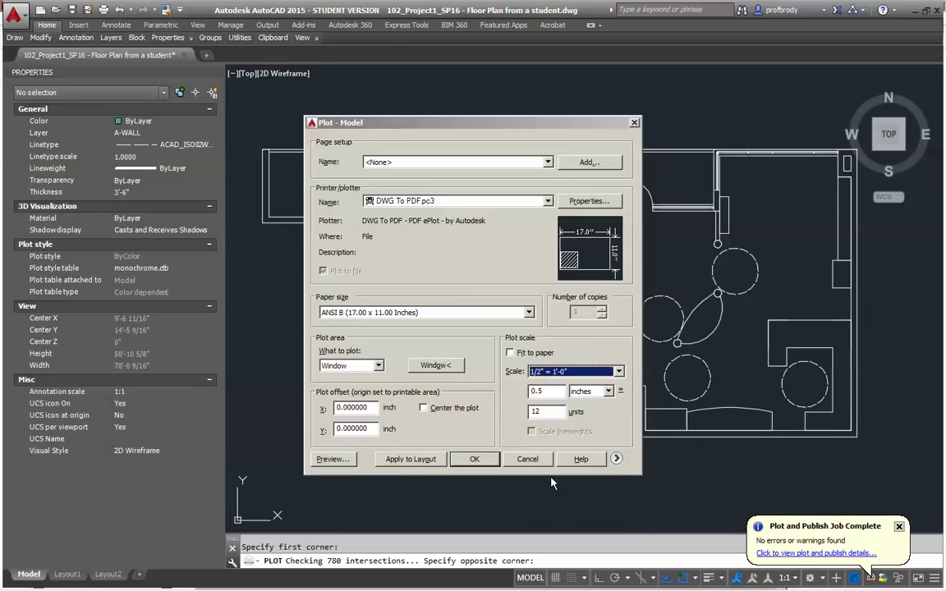
pyautogui.click(567, 371)
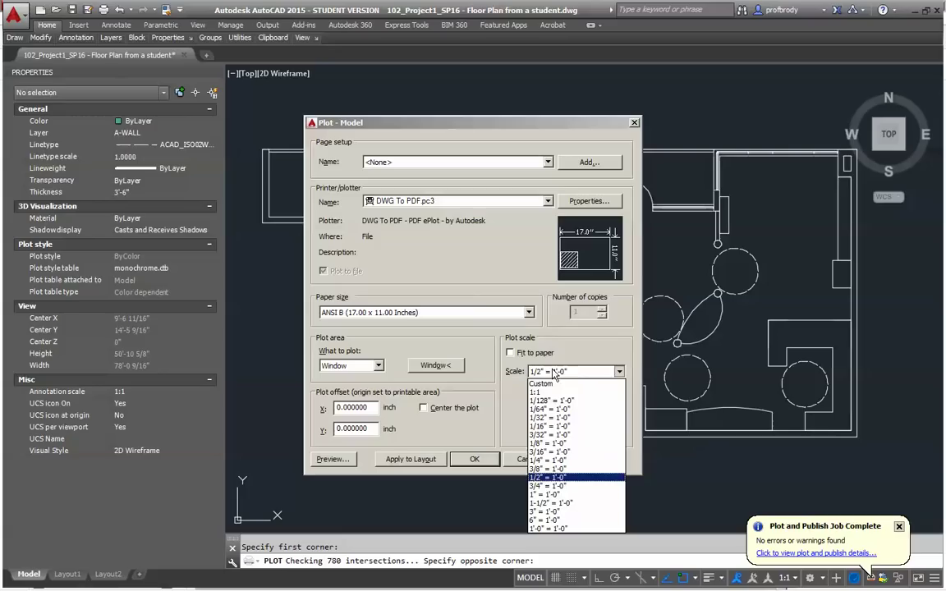
pyautogui.click(555, 486)
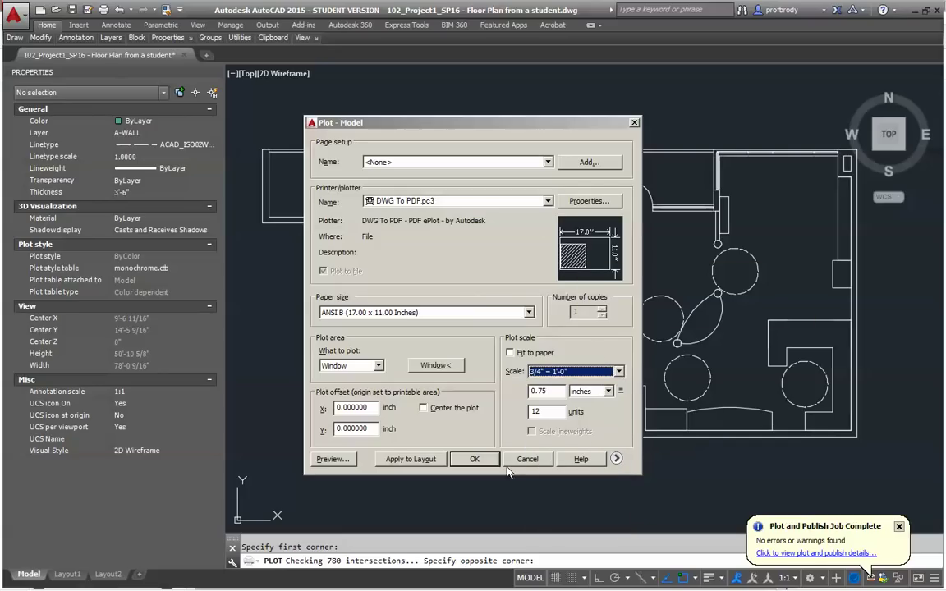
# - Preview the 3/4" = 1'-0" bathroom plot, then exit without plotting
pyautogui.click(344, 461)
pyautogui.click(532, 310)
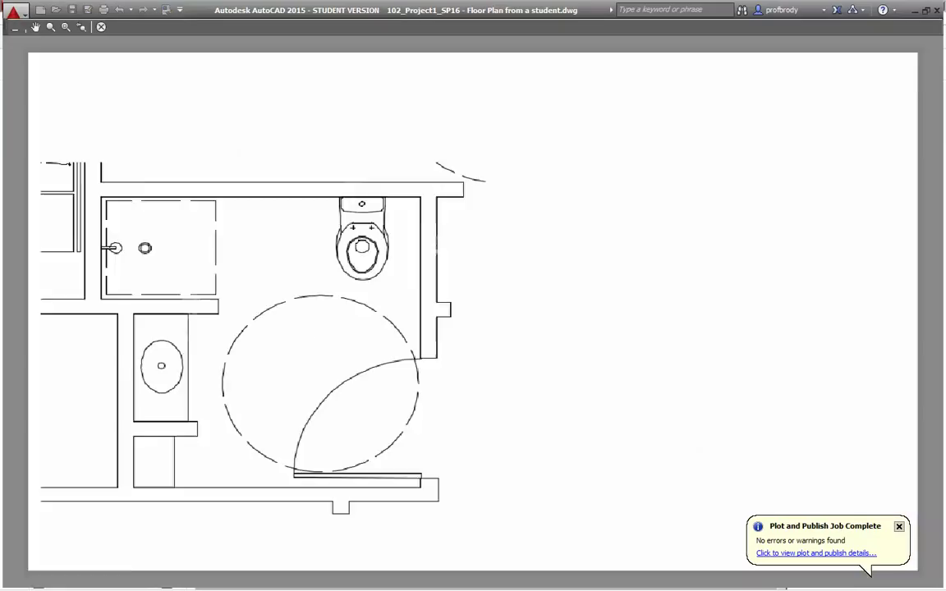
pyautogui.scroll(-1, 473, 279)
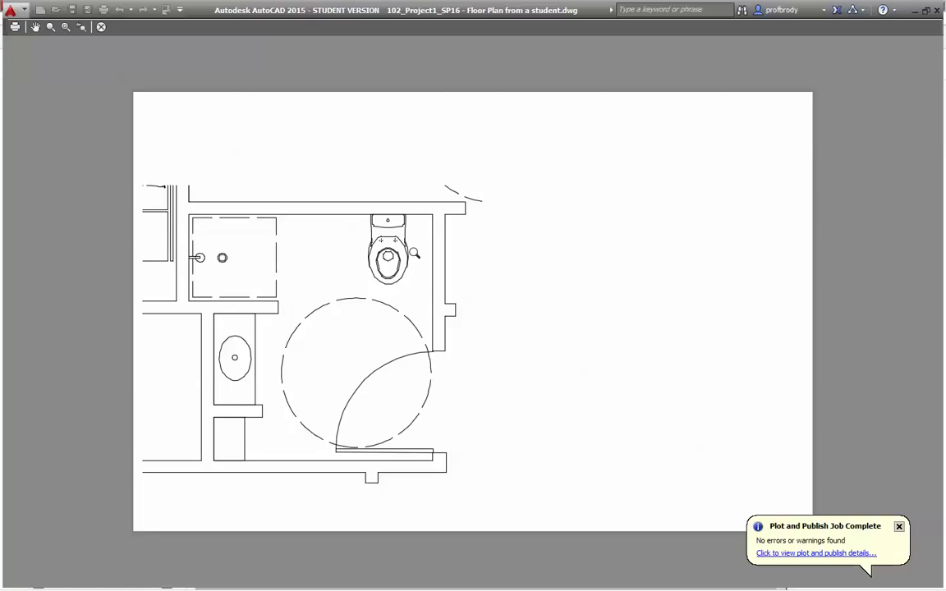
pyautogui.press('Escape')
pyautogui.press('Escape')
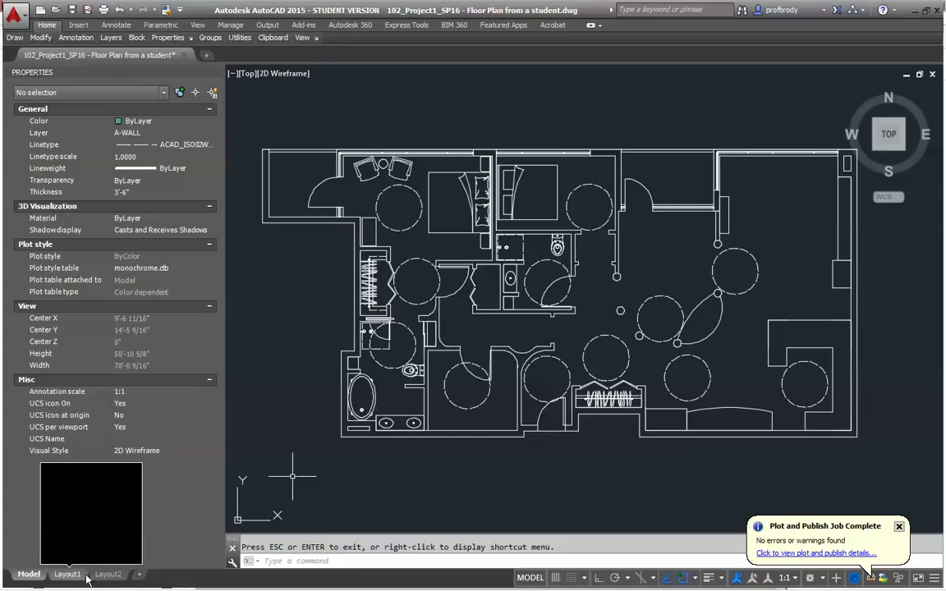
# - On Layout1, create page setup Setup1 based on <Previous plot> with DWG To PDF
pyautogui.click(70, 516)
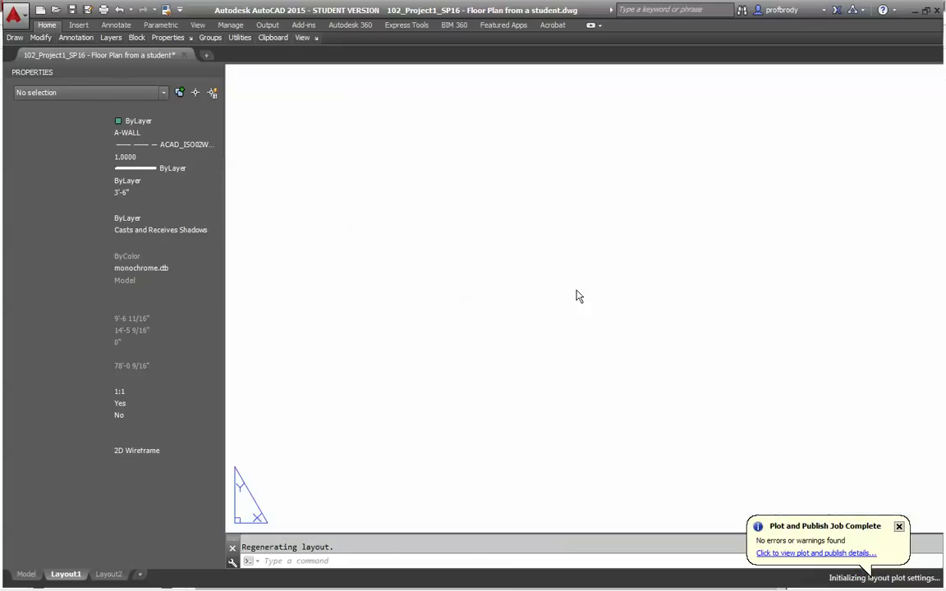
pyautogui.scroll(-5, 497, 370)
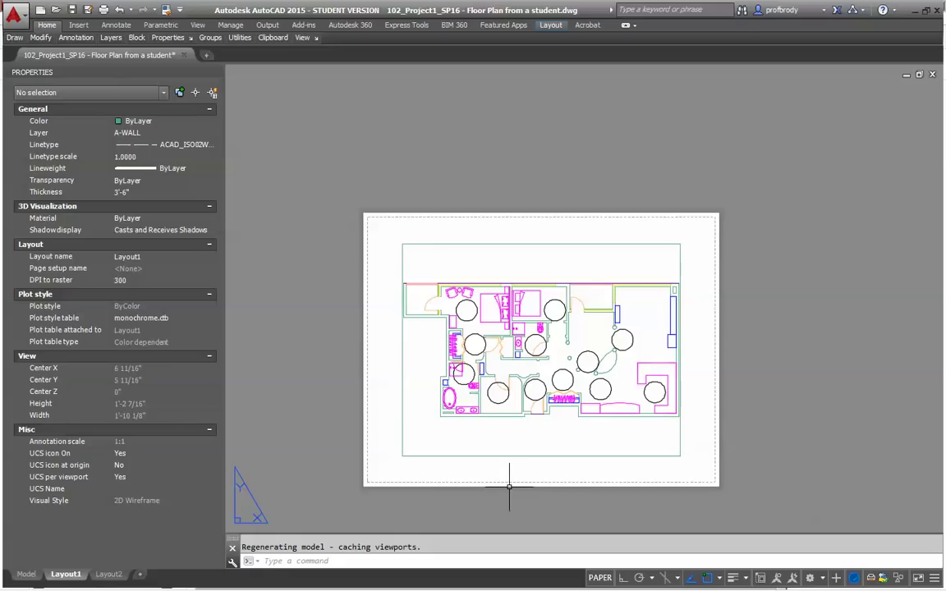
pyautogui.click(20, 15)
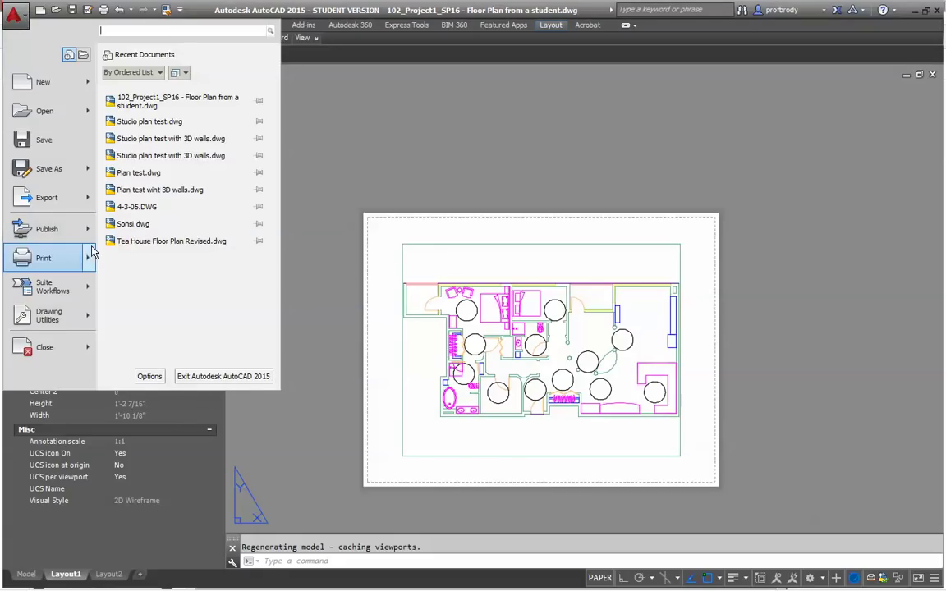
pyautogui.moveTo(82, 250)
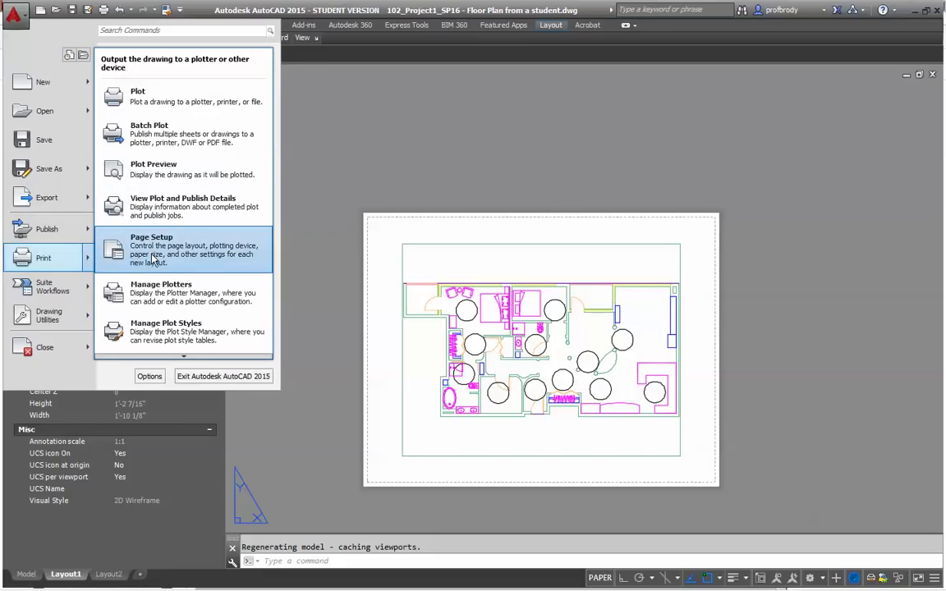
pyautogui.click(154, 259)
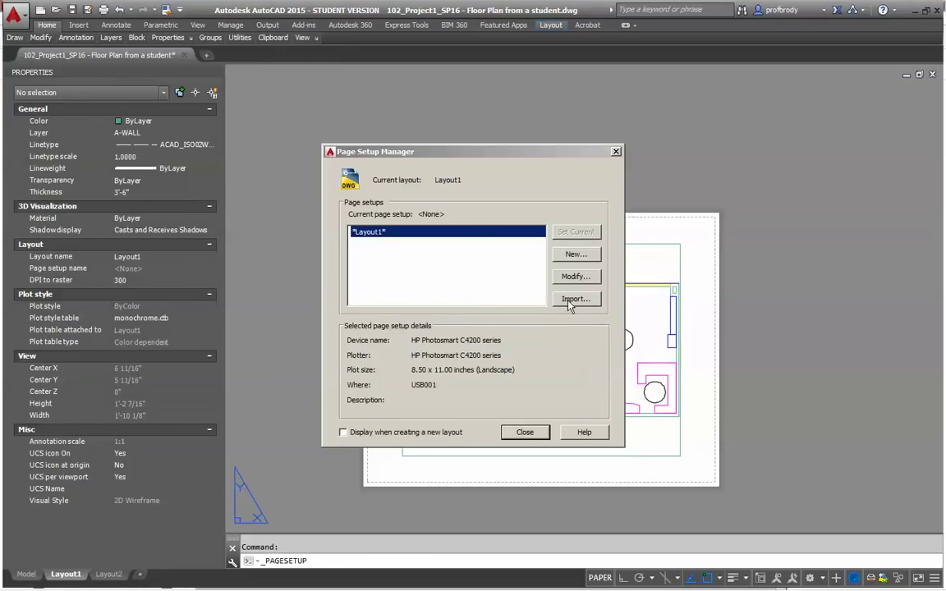
pyautogui.click(570, 256)
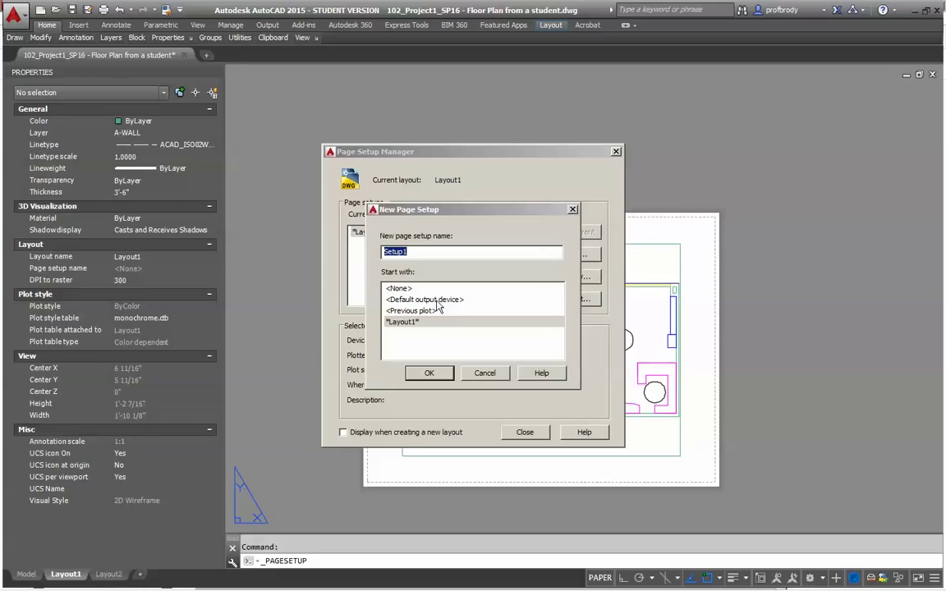
pyautogui.click(409, 312)
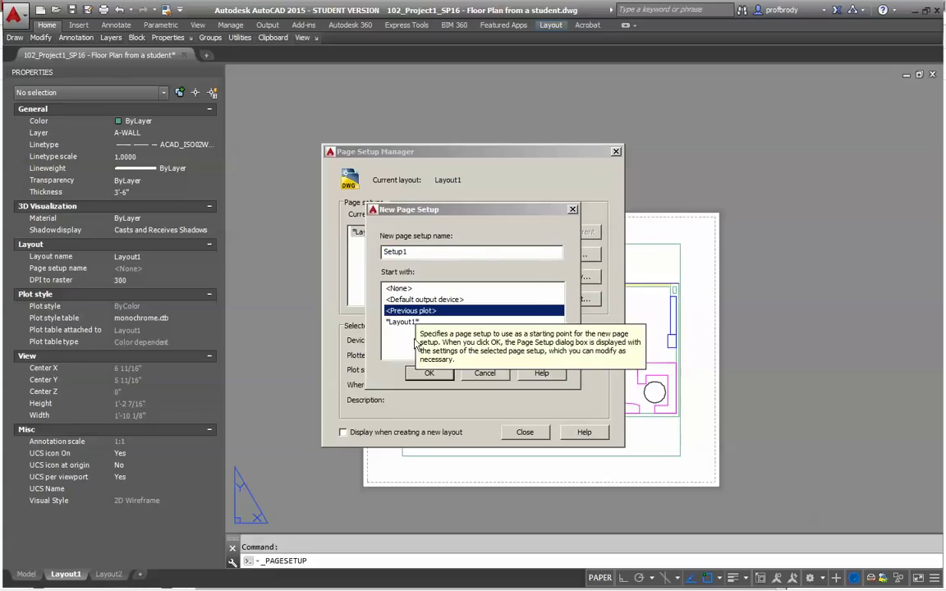
pyautogui.click(426, 375)
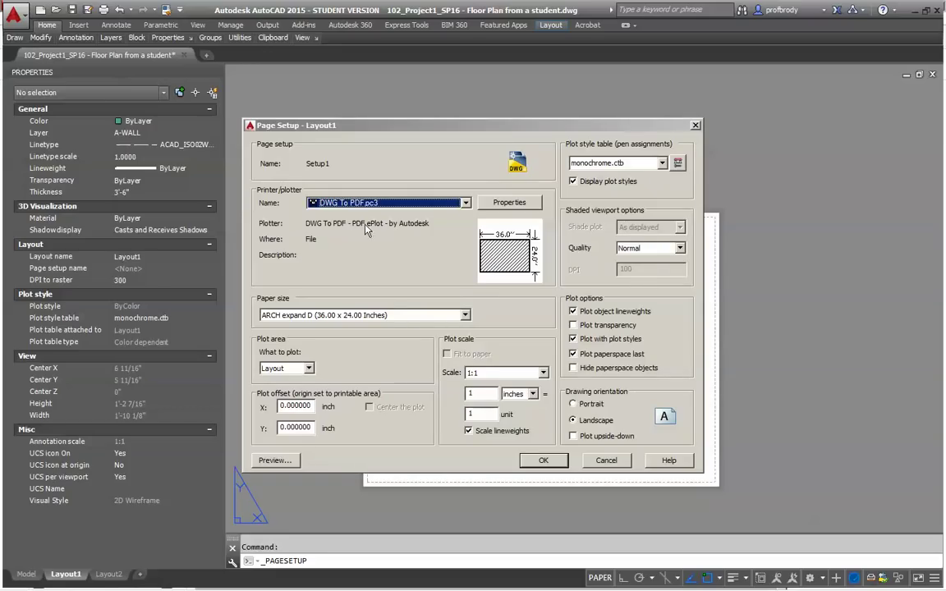
# - Give Setup1 ANSI B 17 x 11 paper, Layout plot area, 1:1 scale and monochrome.ctb
pyautogui.click(450, 317)
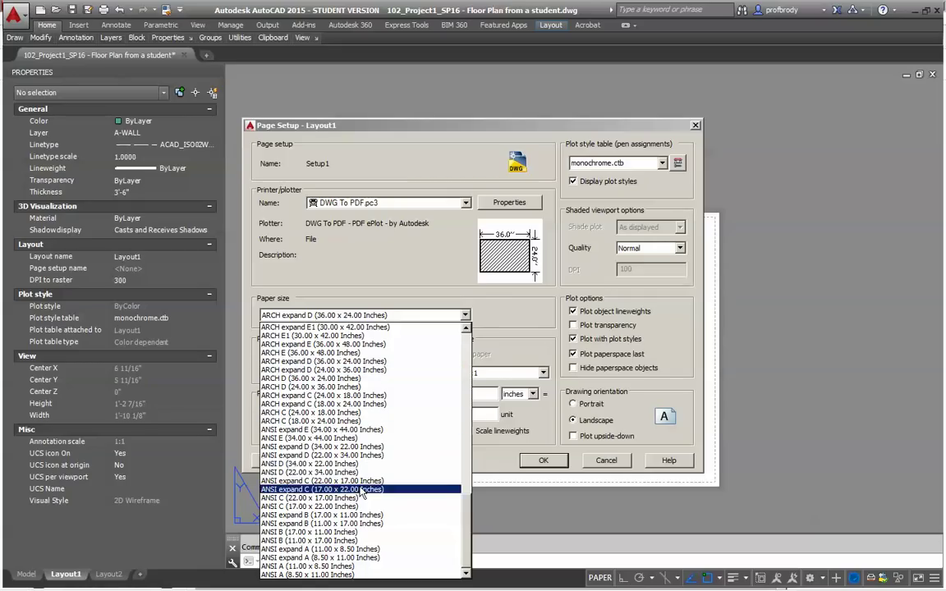
pyautogui.click(340, 533)
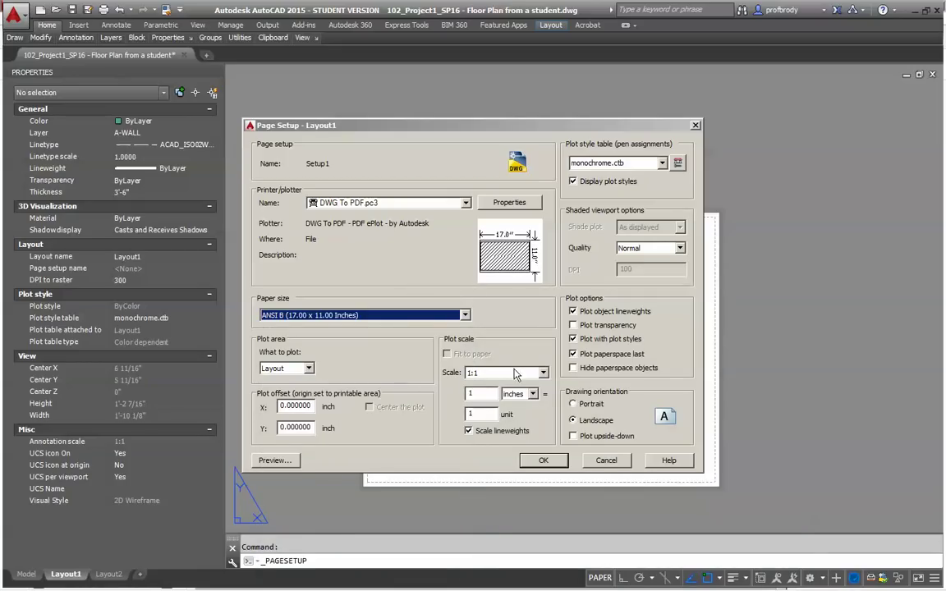
pyautogui.click(292, 368)
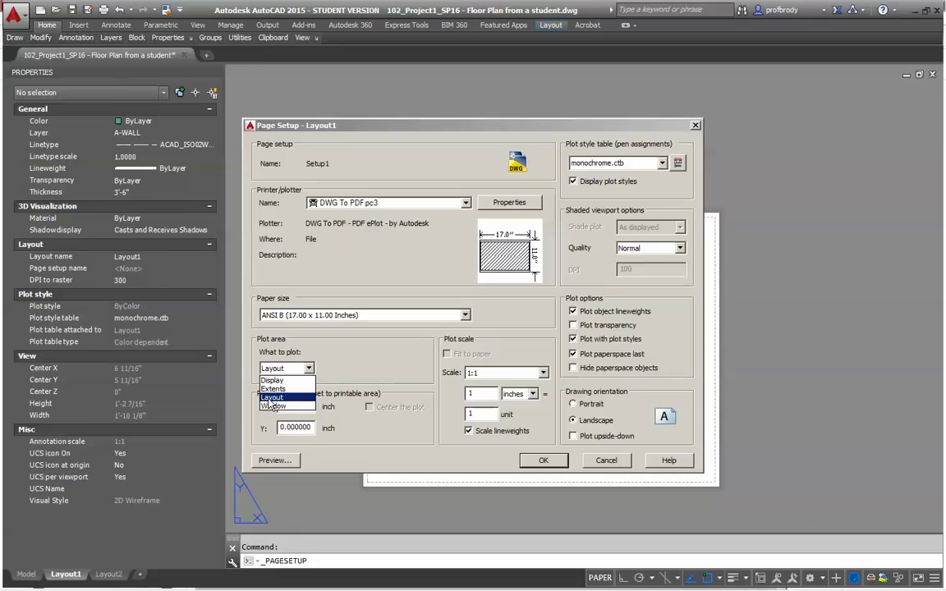
pyautogui.click(269, 400)
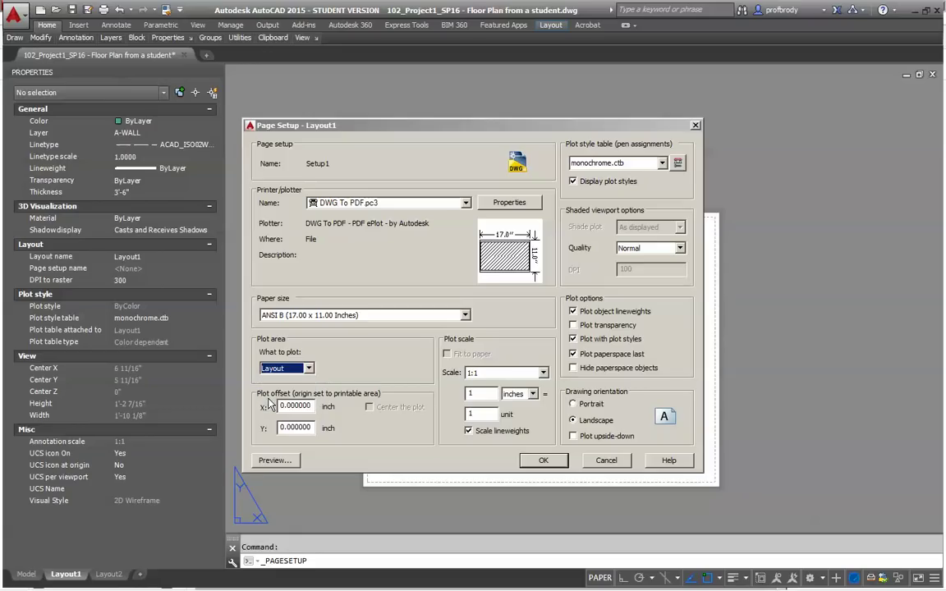
pyautogui.click(472, 374)
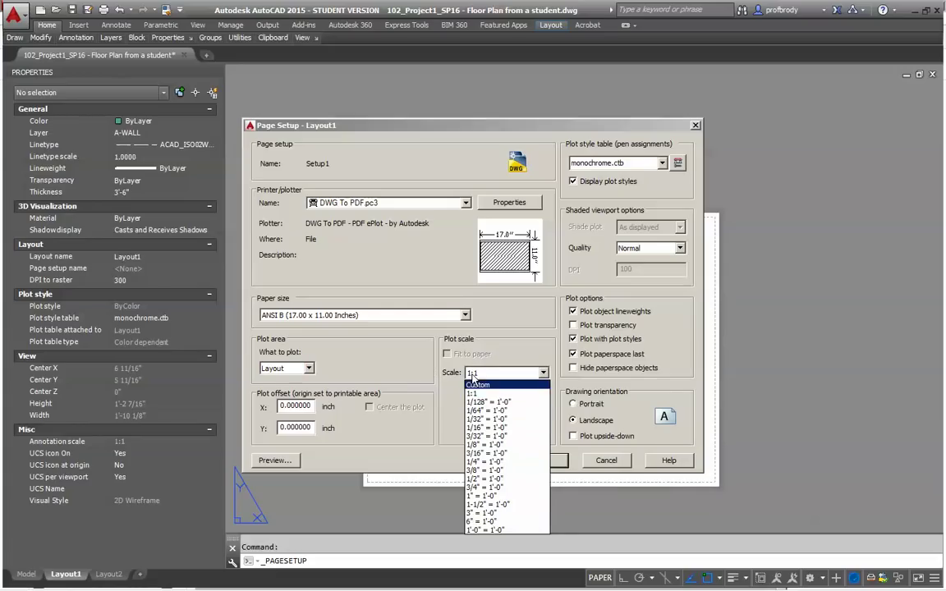
pyautogui.click(428, 342)
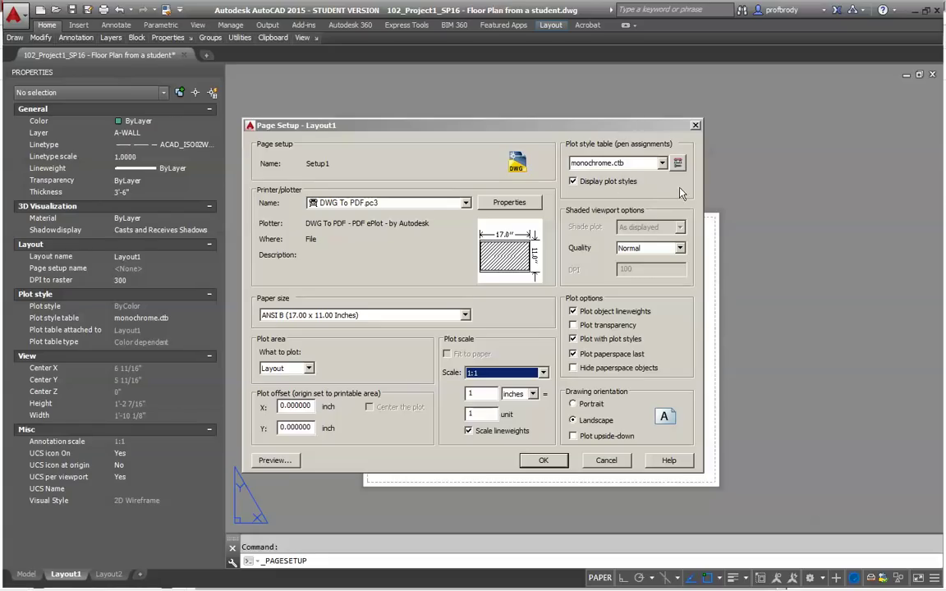
pyautogui.click(614, 162)
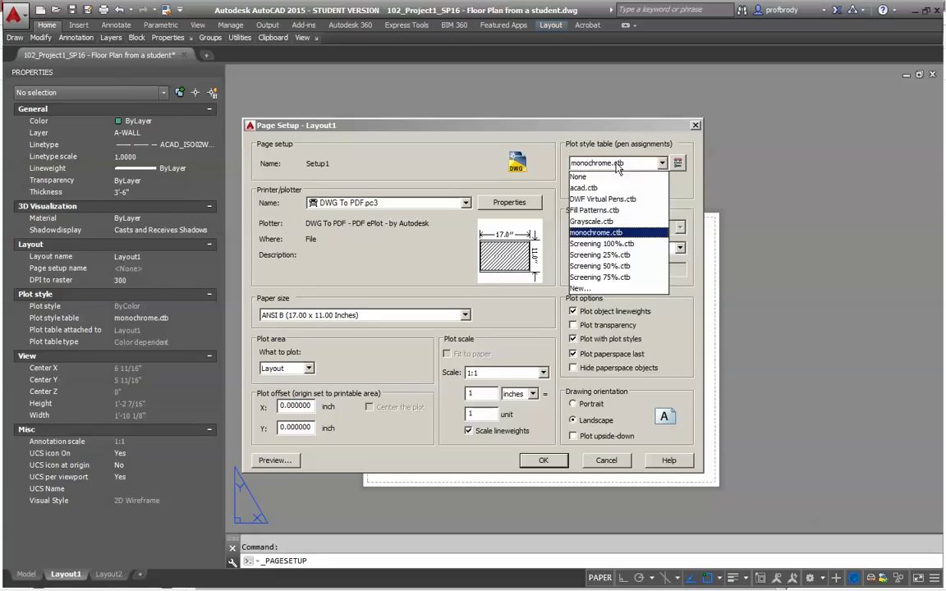
pyautogui.click(600, 234)
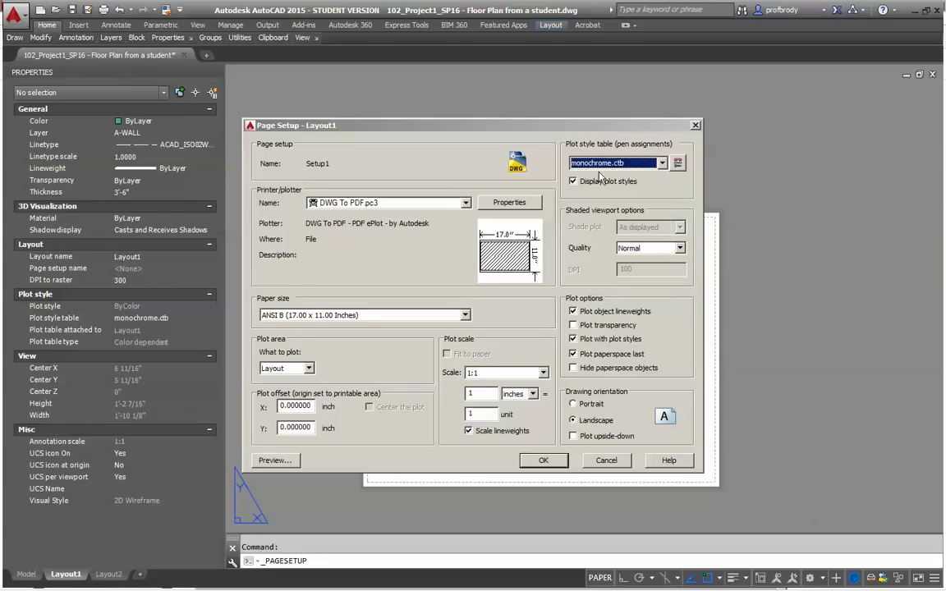
pyautogui.click(649, 164)
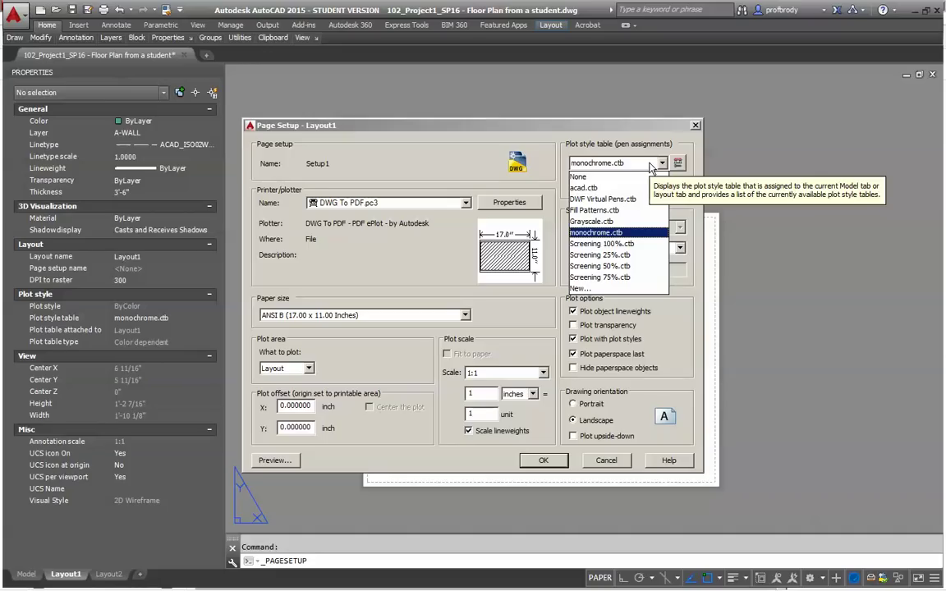
pyautogui.click(644, 160)
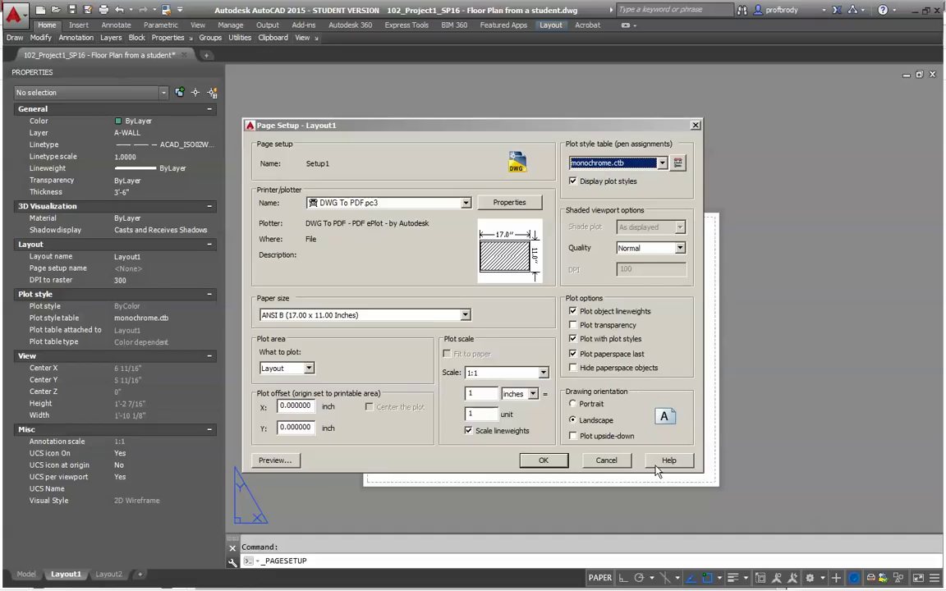
# - Save Setup1, make it current for Layout1, and select the floor plan viewport
pyautogui.click(538, 460)
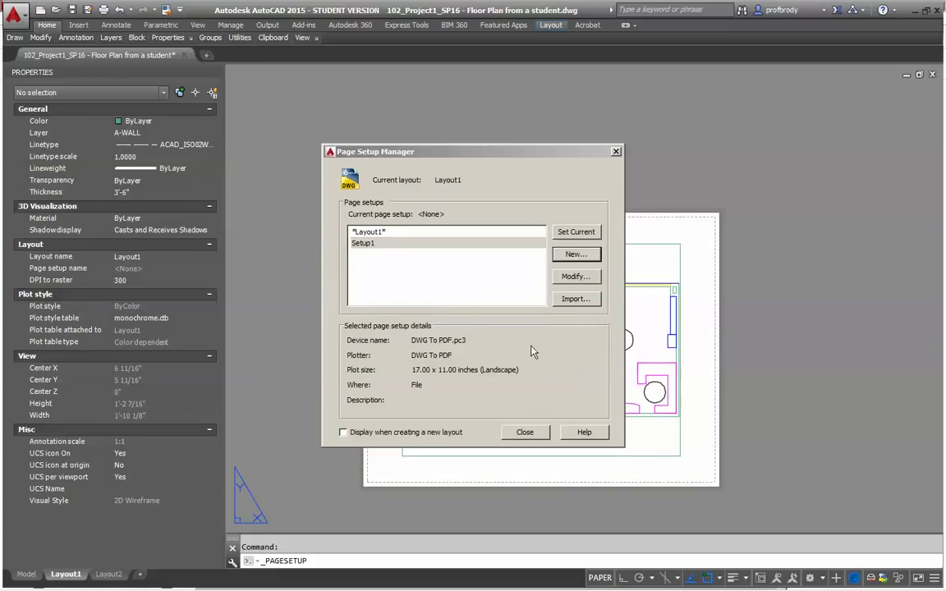
pyautogui.click(363, 243)
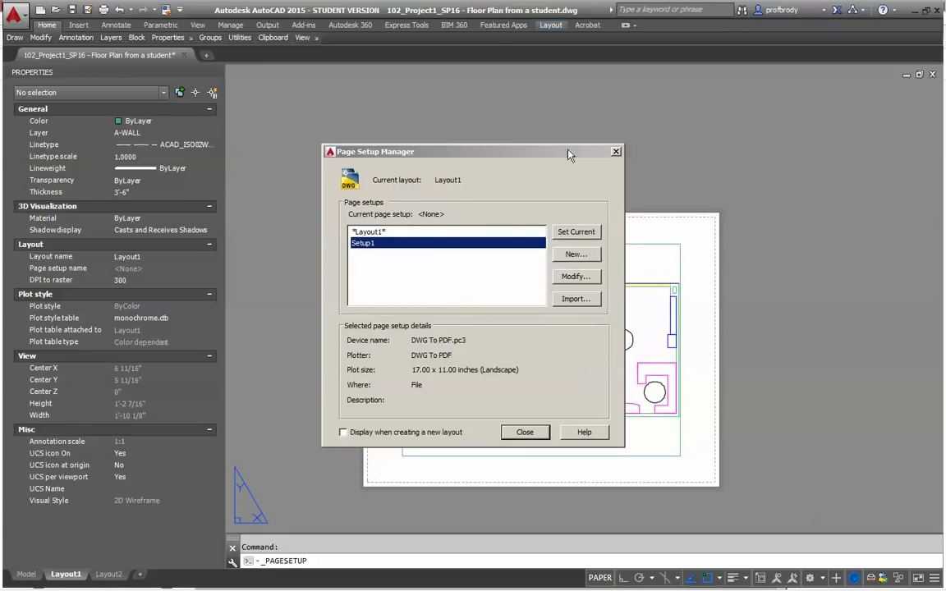
pyautogui.click(572, 233)
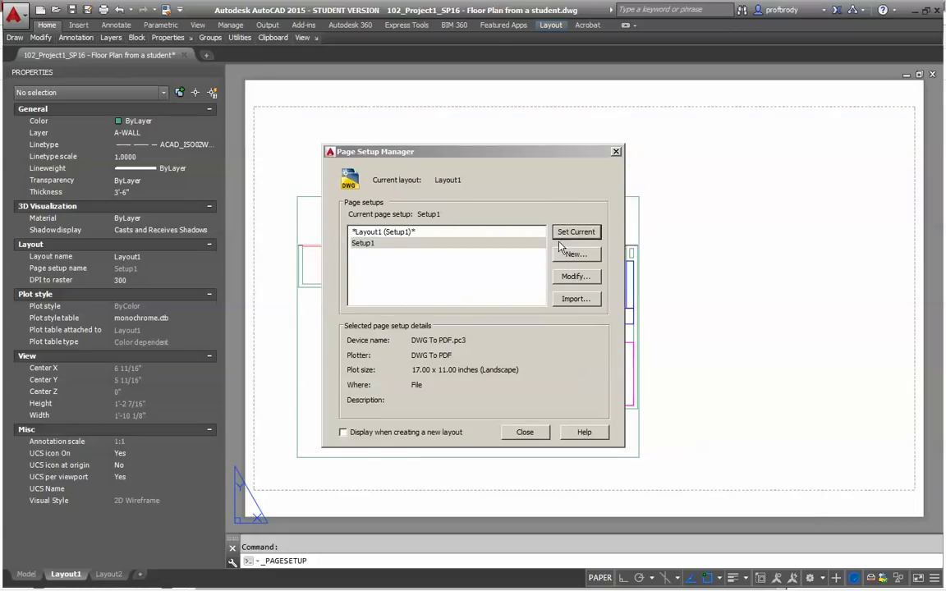
pyautogui.click(525, 433)
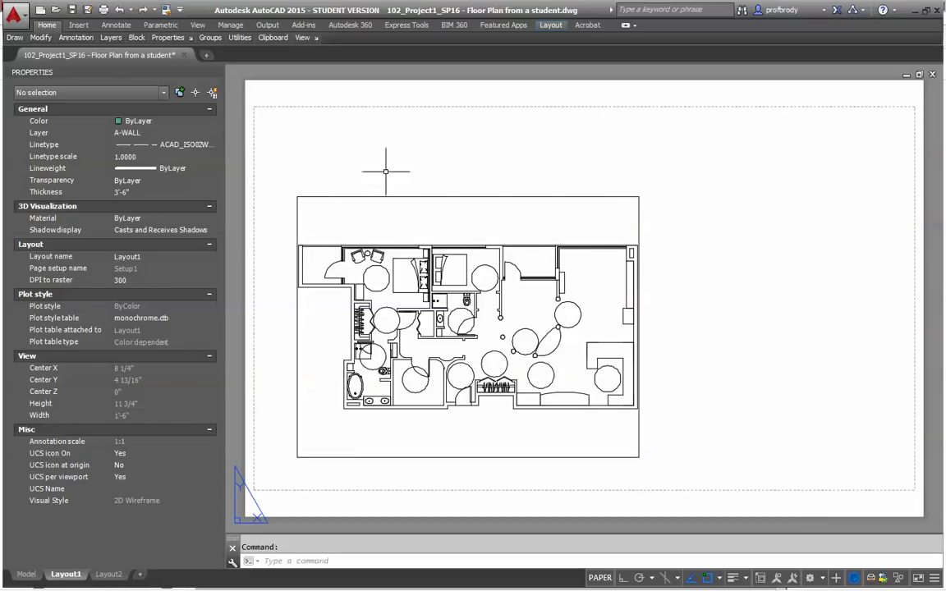
pyautogui.click(466, 198)
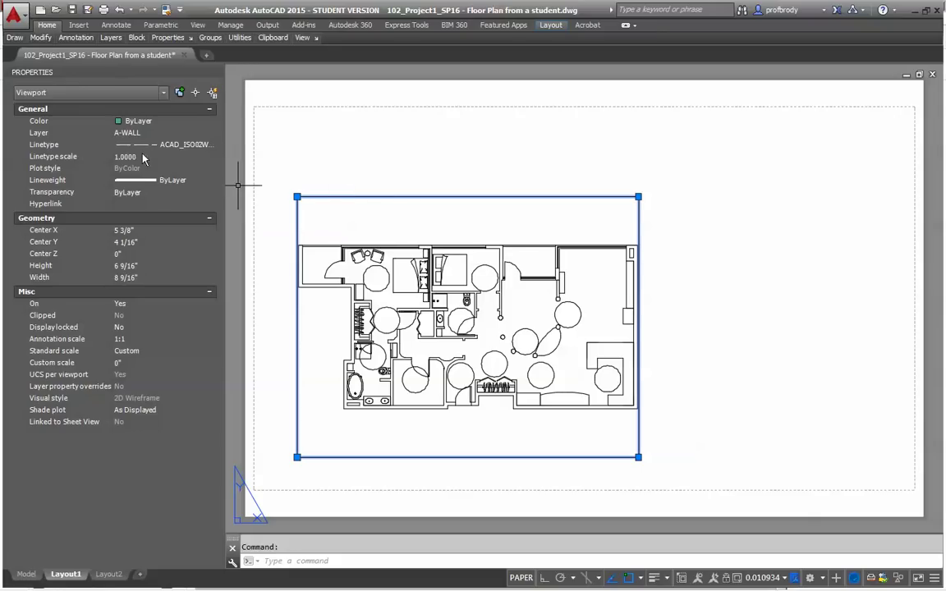
# - Change the floor plan viewport's standard scale from 1/4" to 1/8" = 1'-0"
pyautogui.click(211, 354)
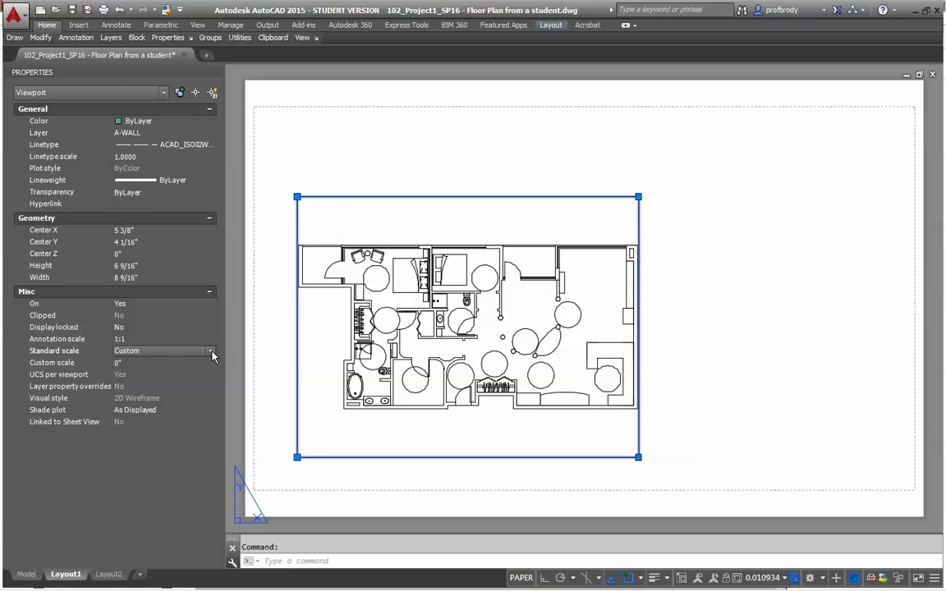
pyautogui.click(210, 354)
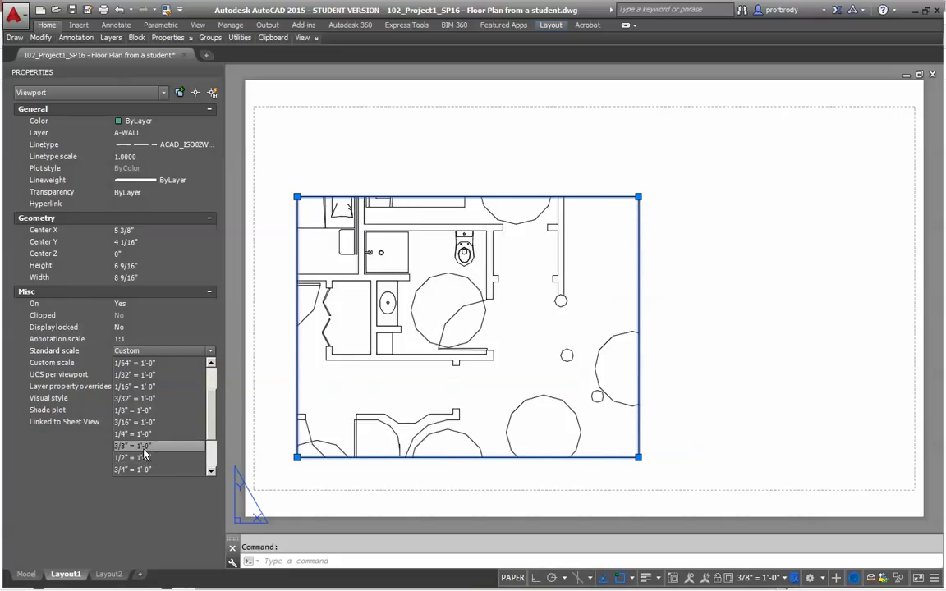
pyautogui.scroll(-1, 144, 444)
pyautogui.click(144, 436)
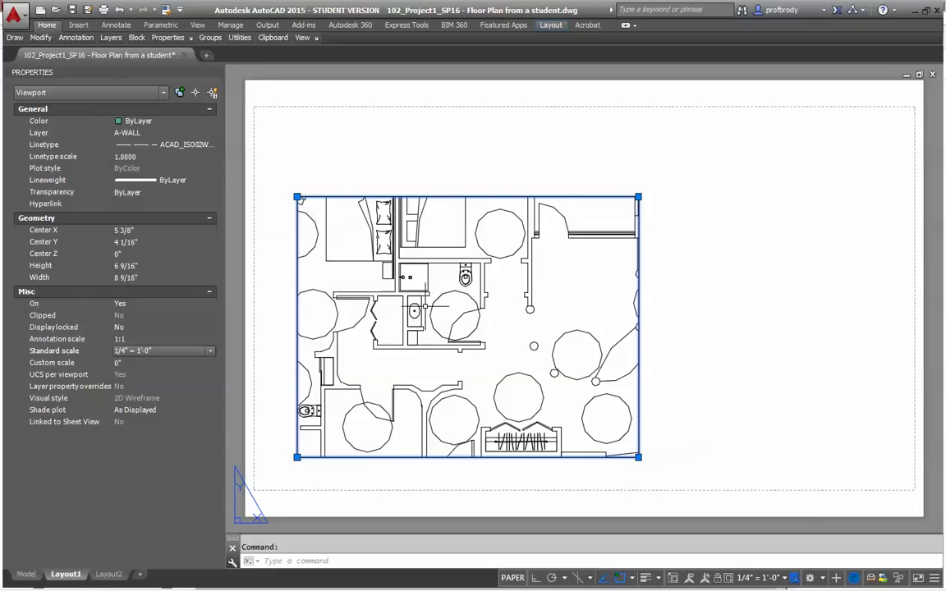
pyautogui.click(209, 353)
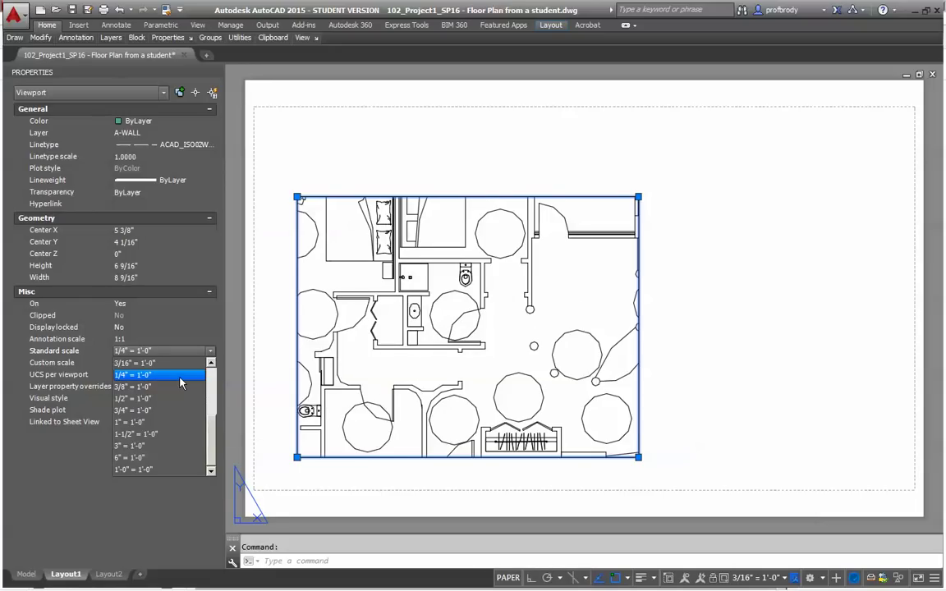
pyautogui.scroll(2, 158, 368)
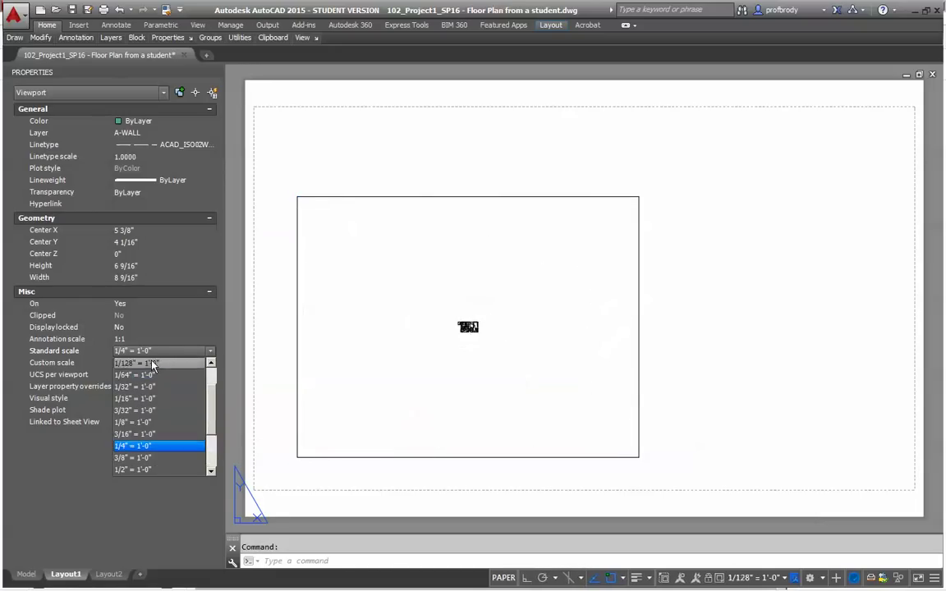
pyautogui.click(152, 422)
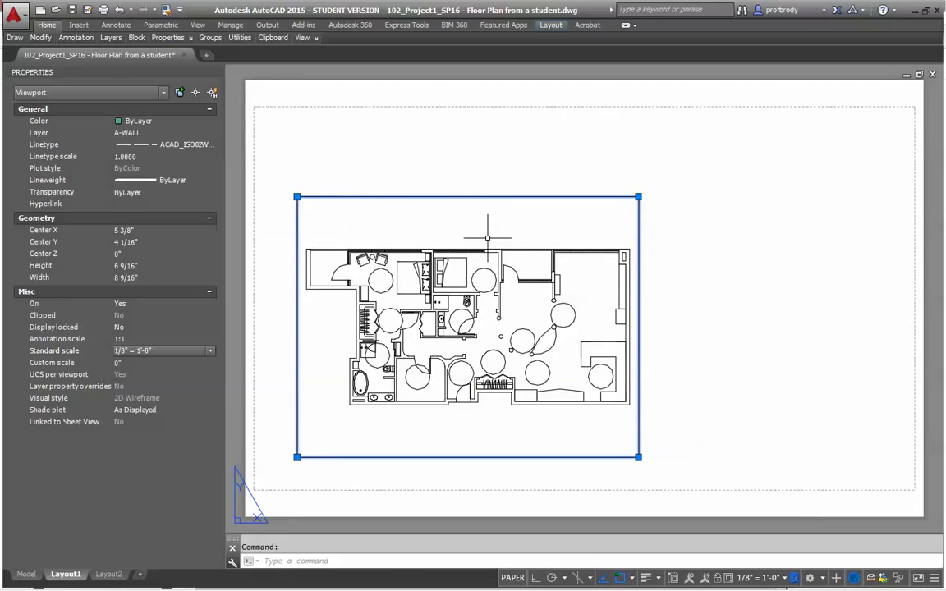
pyautogui.write('m')
pyautogui.press('Return')
# - Move the viewport to the upper left and copy it to the right of the original
pyautogui.click(429, 198)
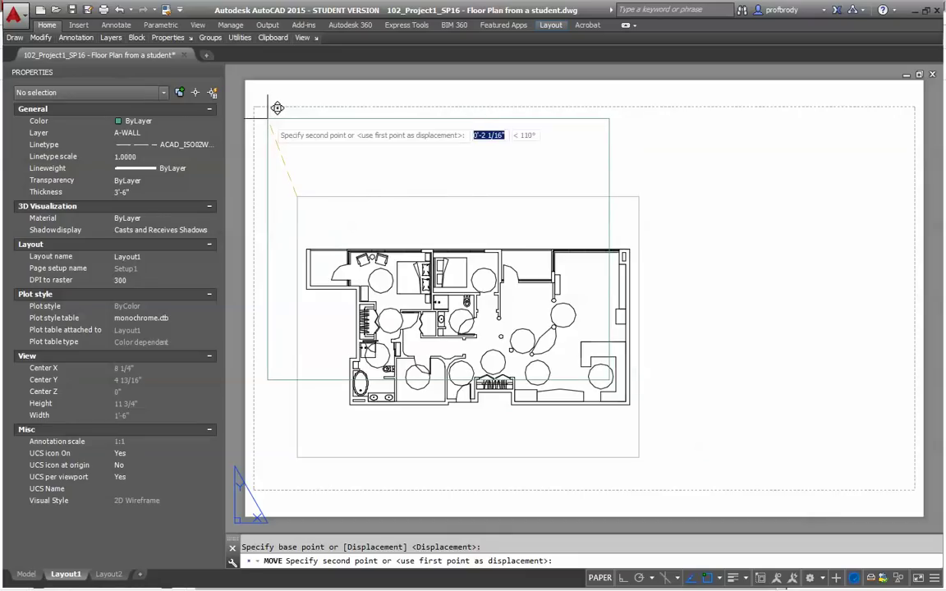
pyautogui.click(400, 119)
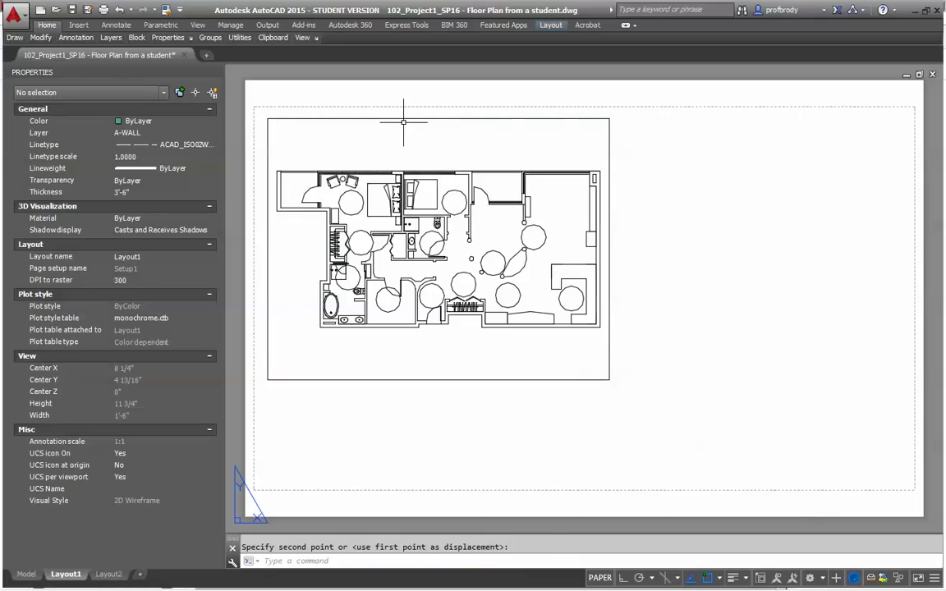
pyautogui.write('co')
pyautogui.press('Return')
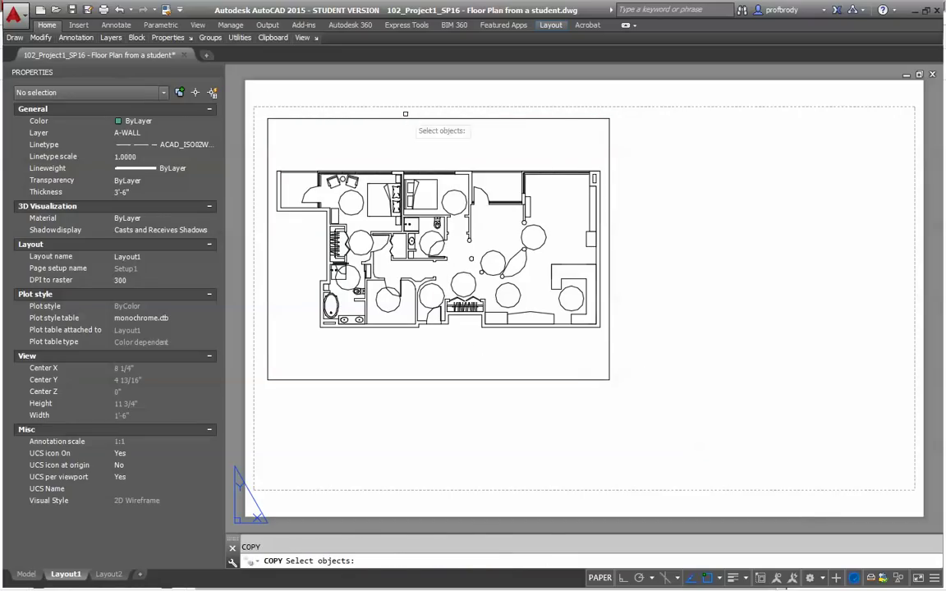
pyautogui.click(403, 119)
pyautogui.press('Return')
pyautogui.click(268, 120)
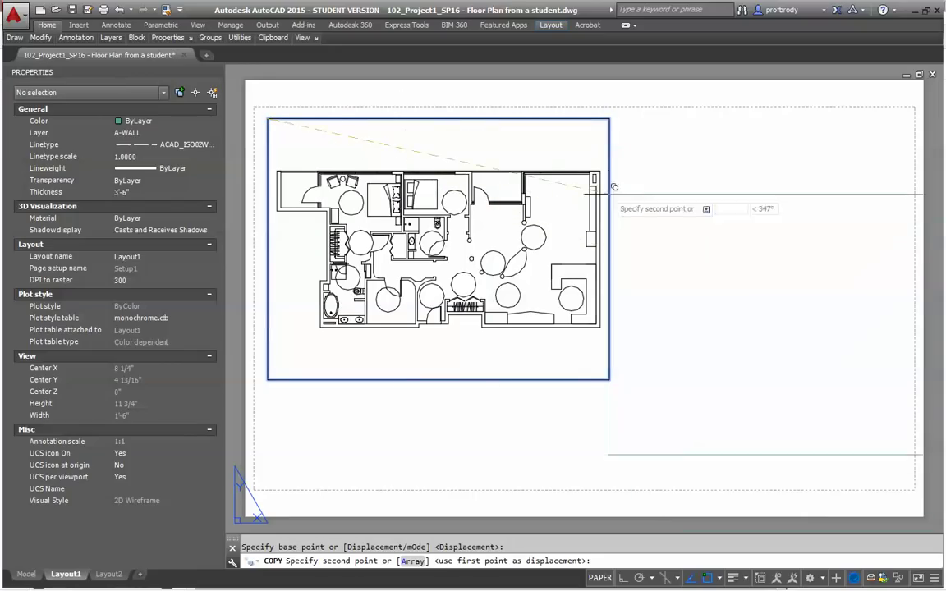
pyautogui.click(619, 123)
pyautogui.scroll(-2, 329, 198)
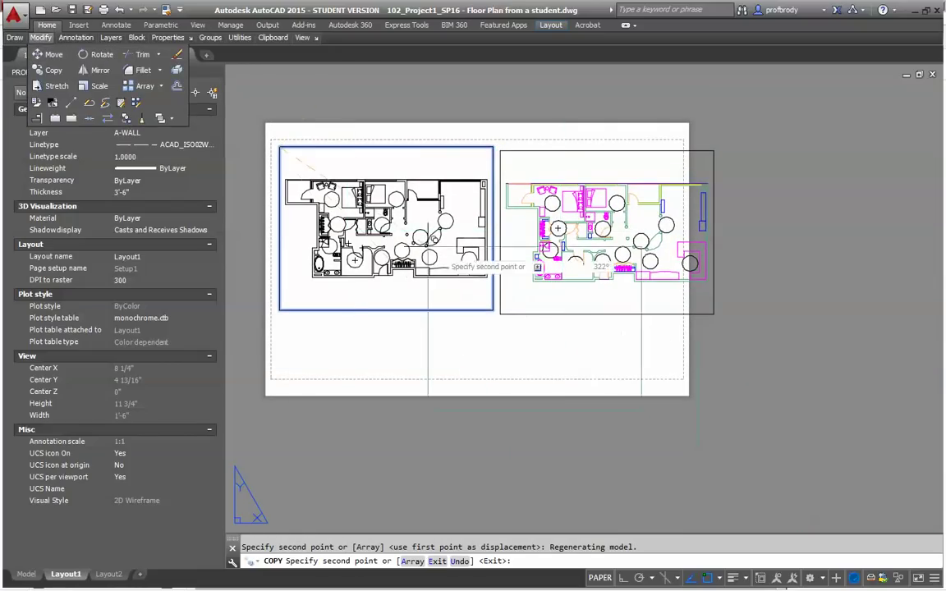
pyautogui.press('Escape')
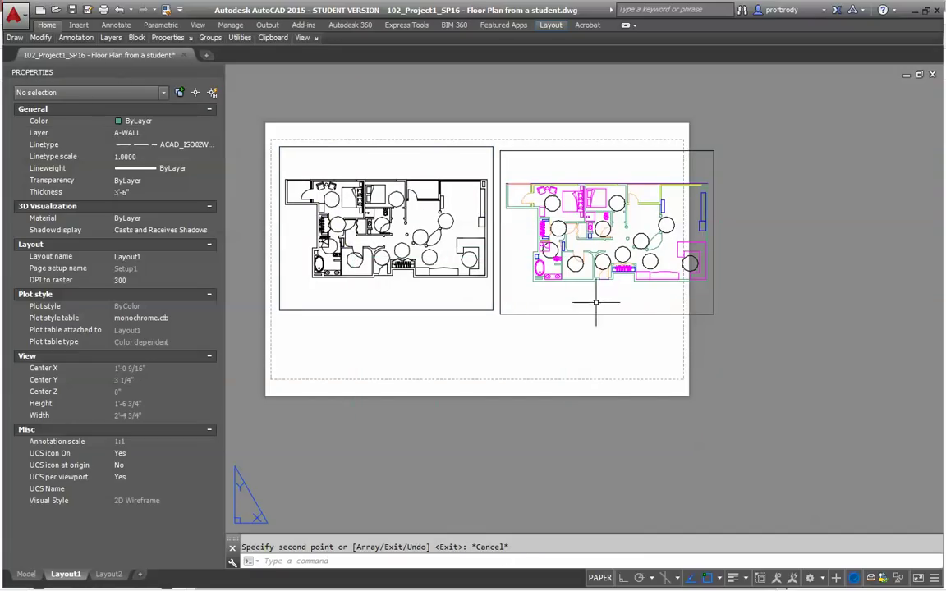
# - Shrink the copied right-hand viewport by pulling its corner grip inward
pyautogui.click(703, 314)
pyautogui.click(713, 314)
pyautogui.click(665, 301)
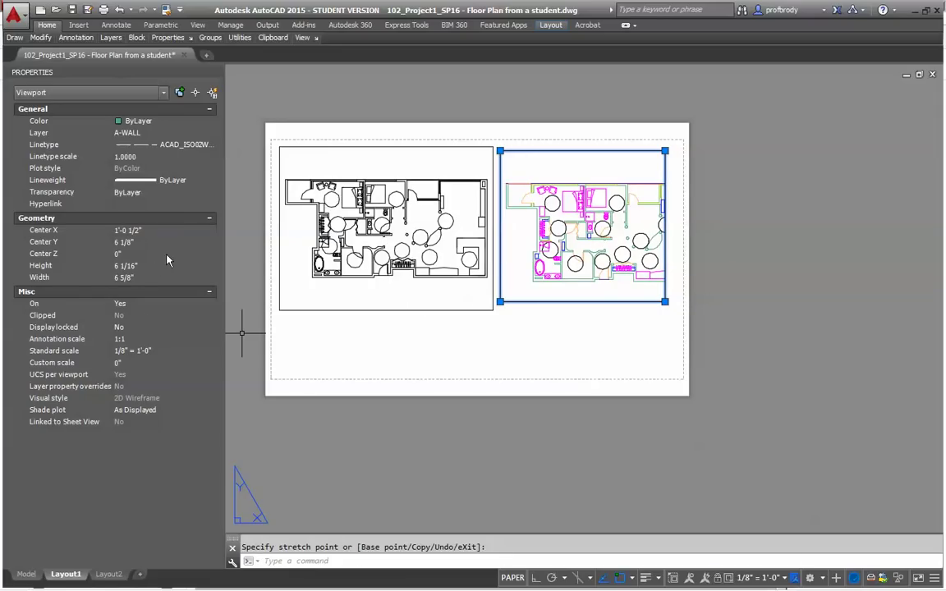
# - Set the right viewport to 1/2" = 1'-0" and check the bathroom view inside it
pyautogui.click(212, 354)
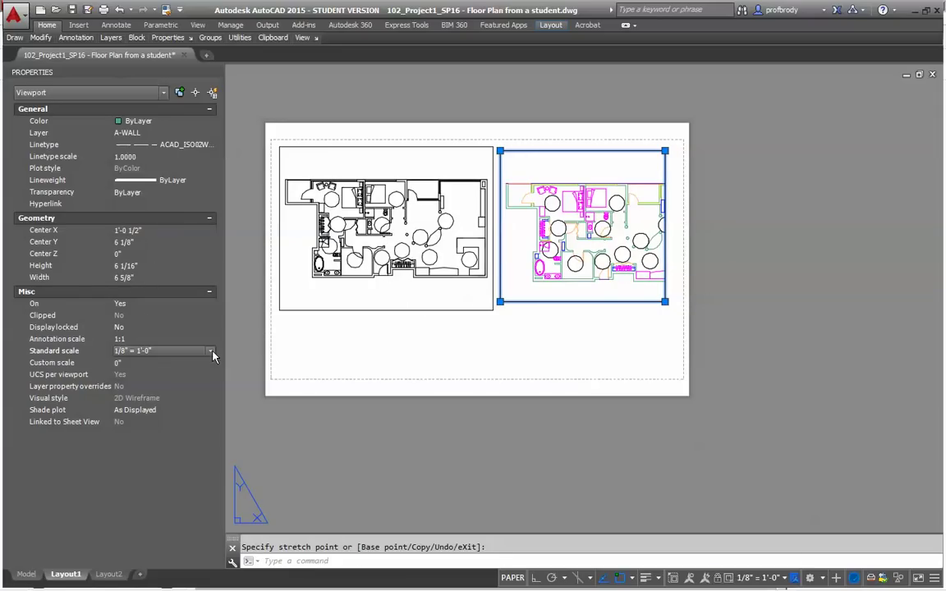
pyautogui.click(211, 352)
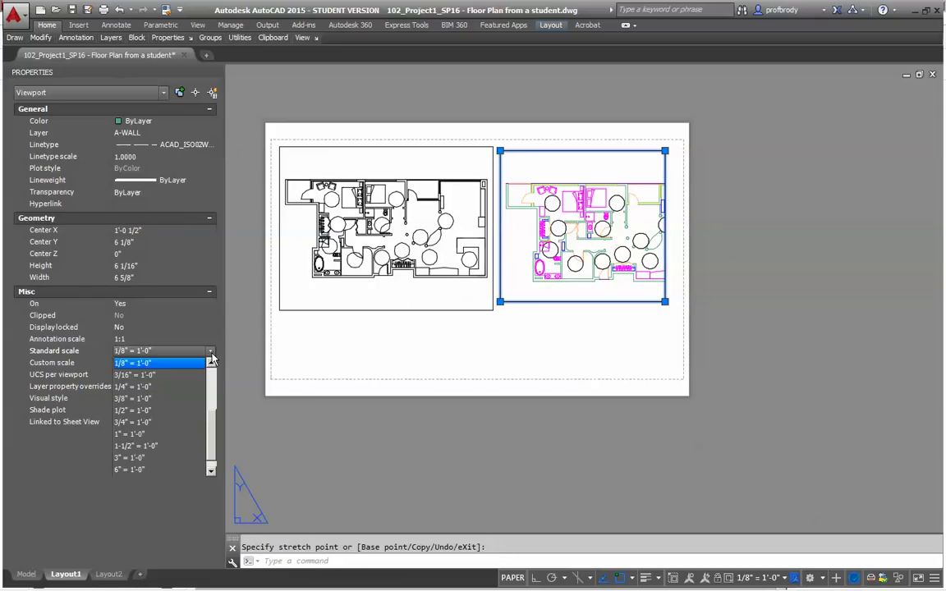
pyautogui.click(148, 411)
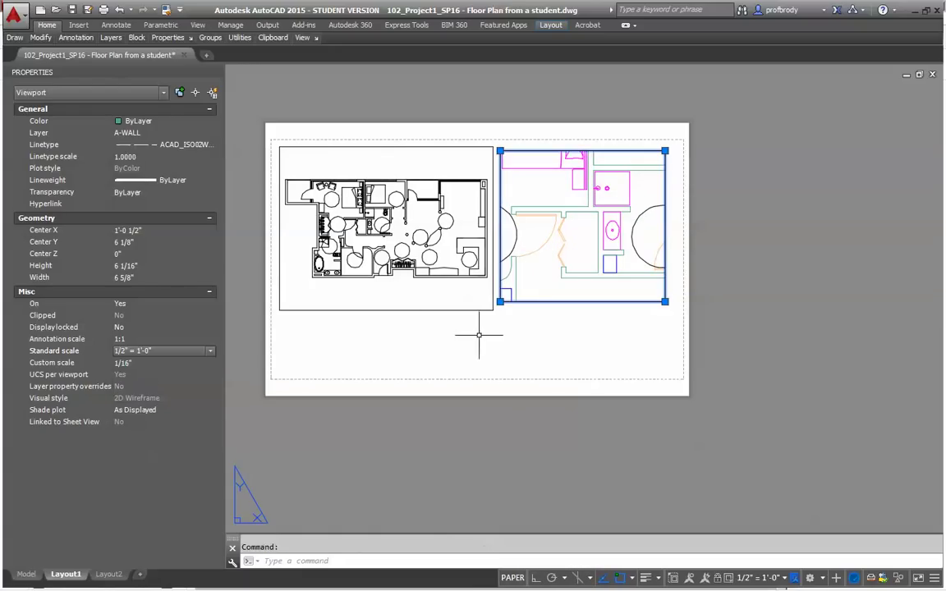
pyautogui.doubleClick(570, 232)
pyautogui.scroll(-2, 578, 228)
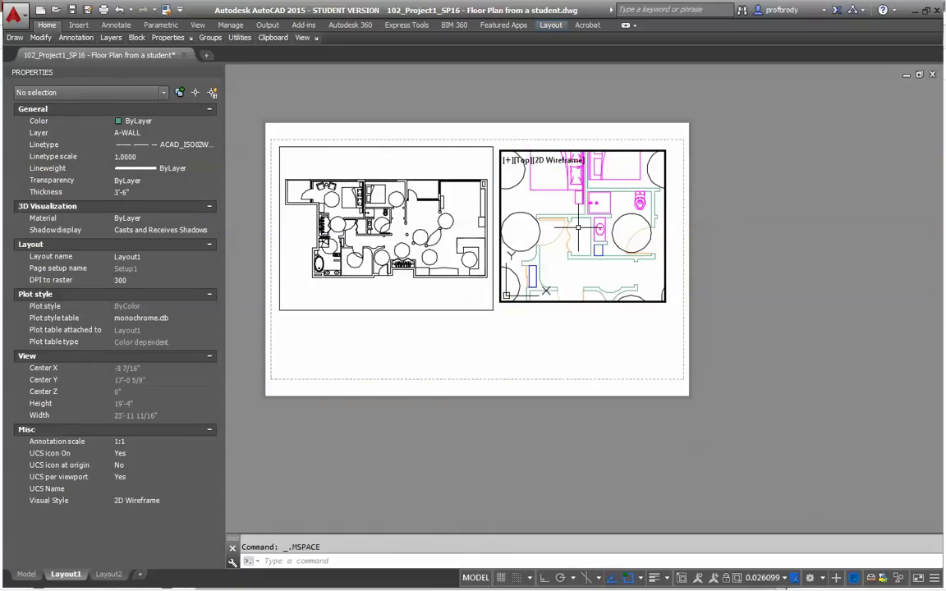
pyautogui.scroll(2, 578, 228)
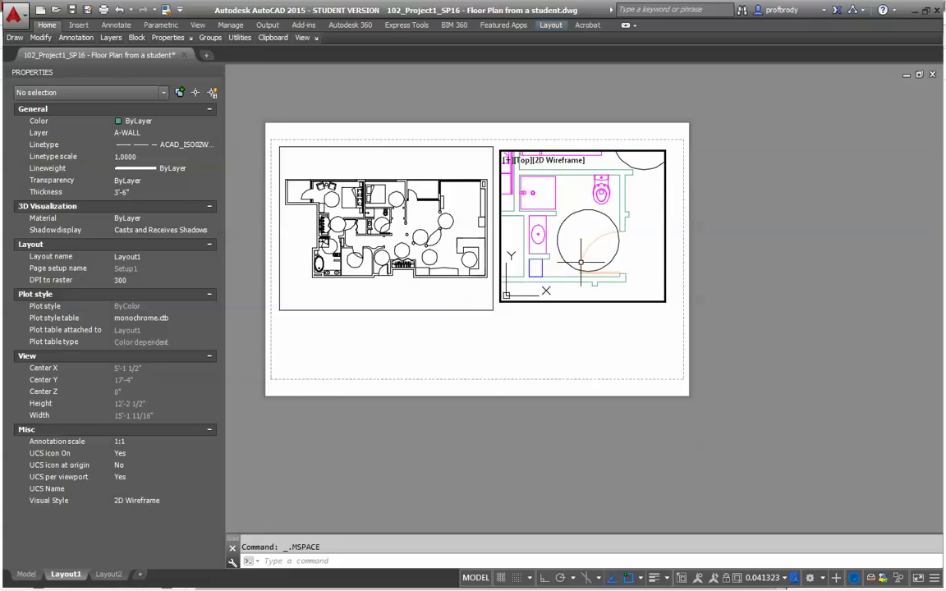
pyautogui.doubleClick(613, 343)
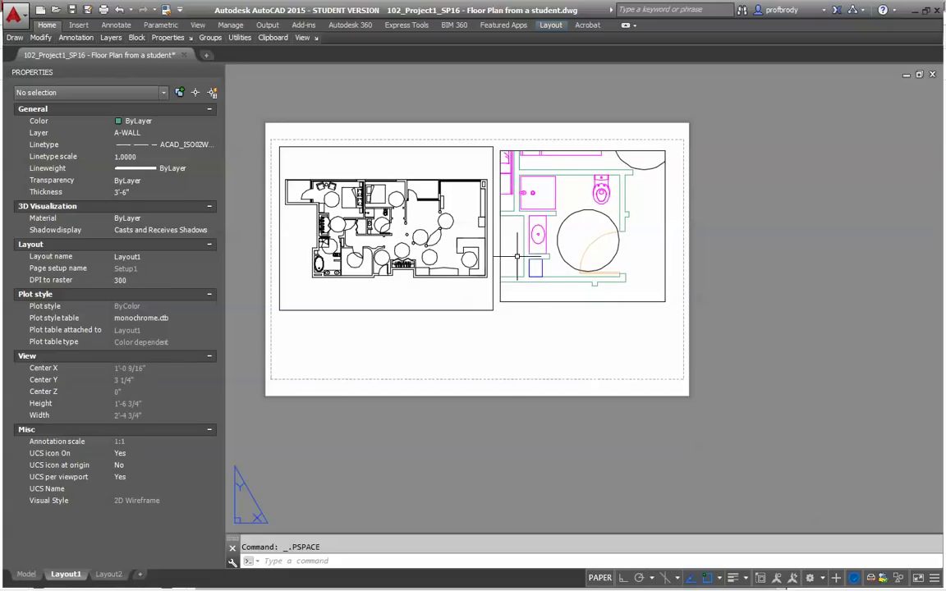
# - Review the bathroom viewport's standard scale list, then deselect the viewport
pyautogui.click(499, 272)
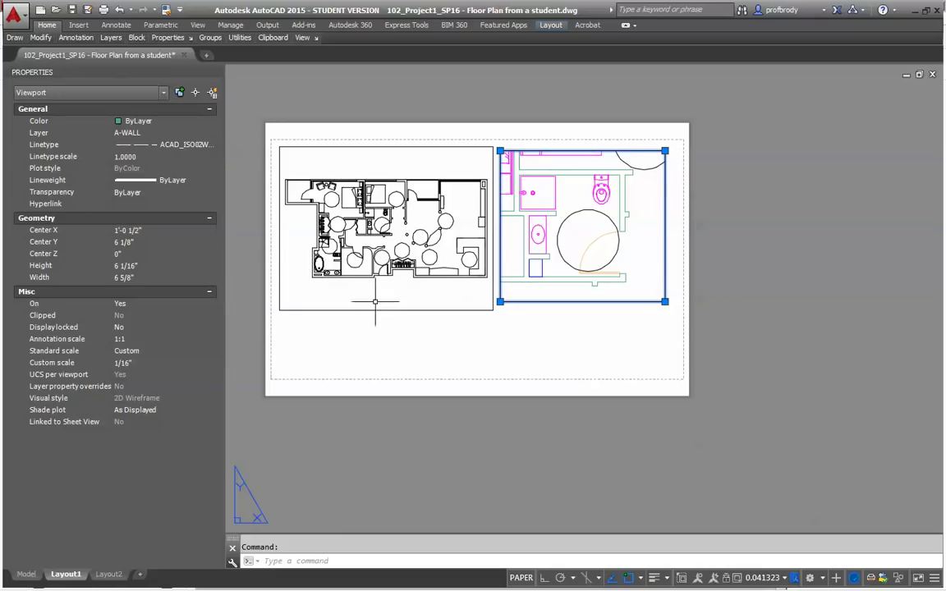
pyautogui.click(210, 352)
pyautogui.click(210, 351)
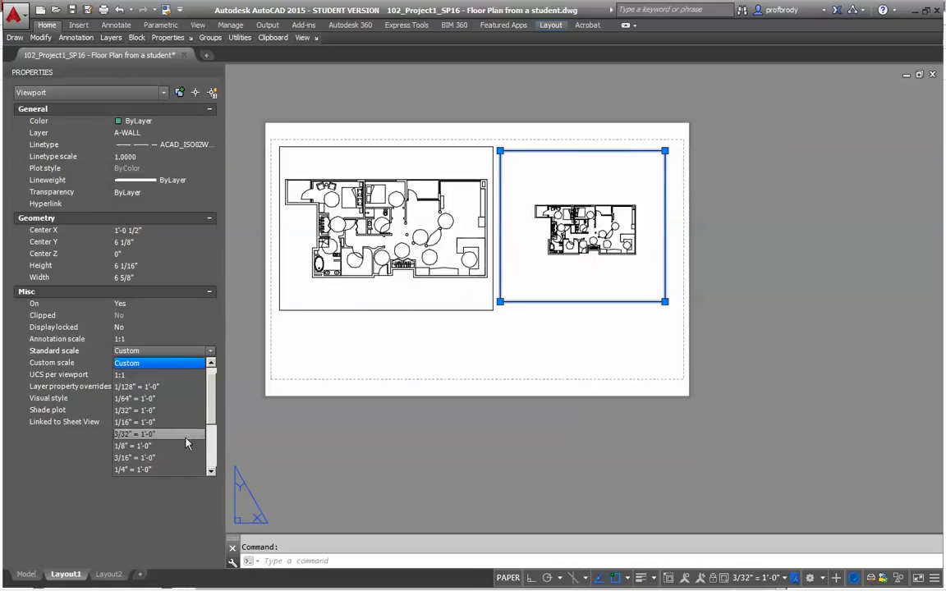
pyautogui.scroll(-1, 146, 422)
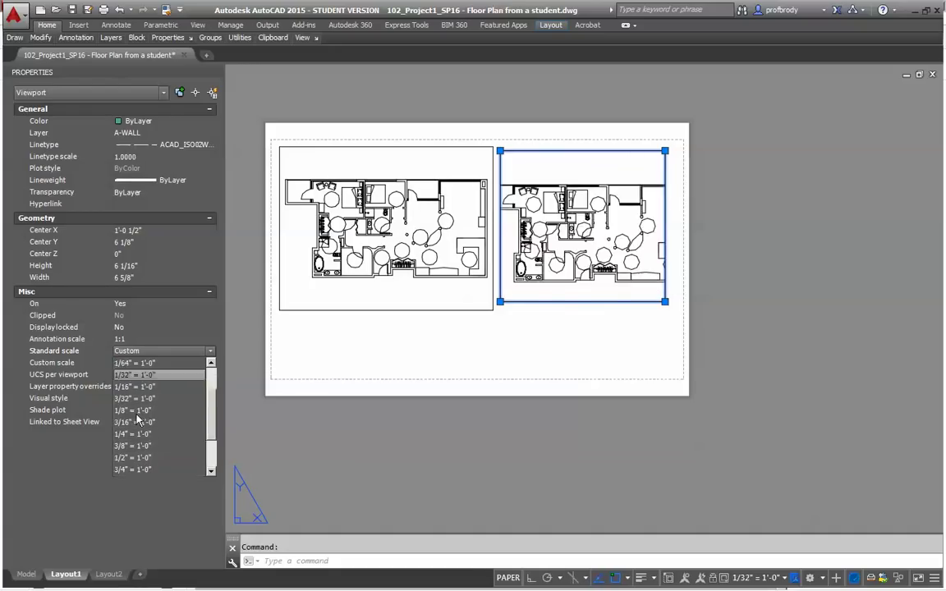
pyautogui.scroll(-2, 137, 420)
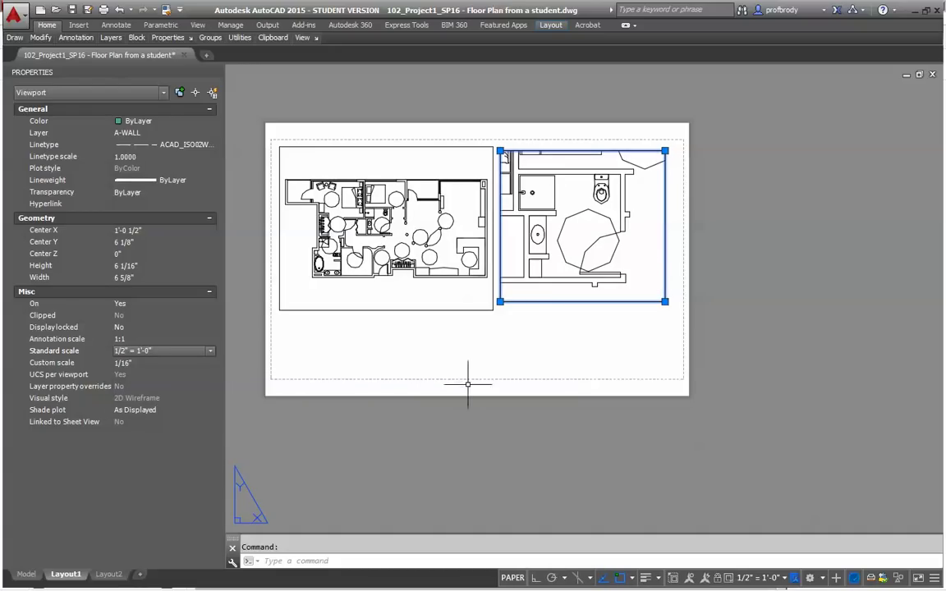
pyautogui.click(583, 312)
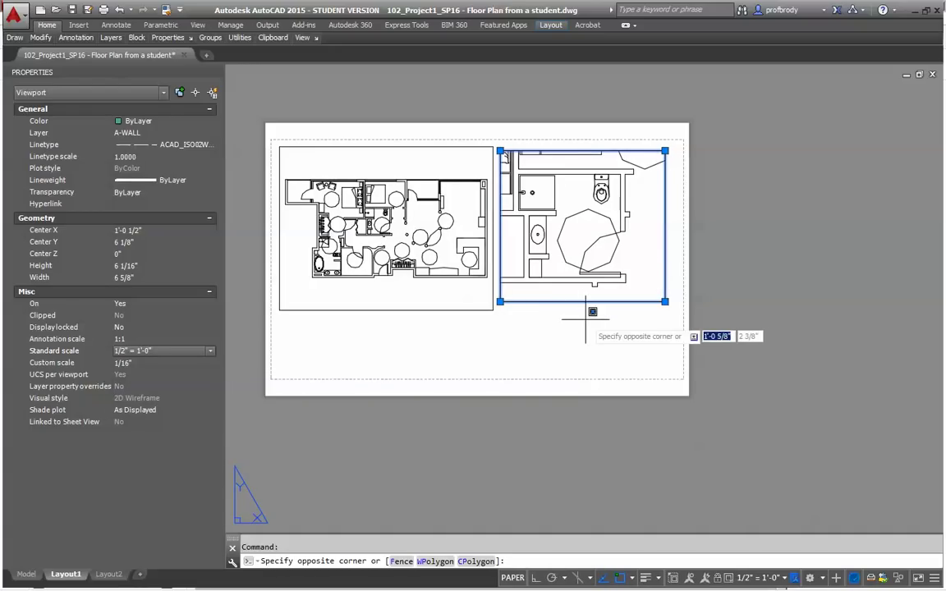
pyautogui.press('Escape')
pyautogui.press('Escape')
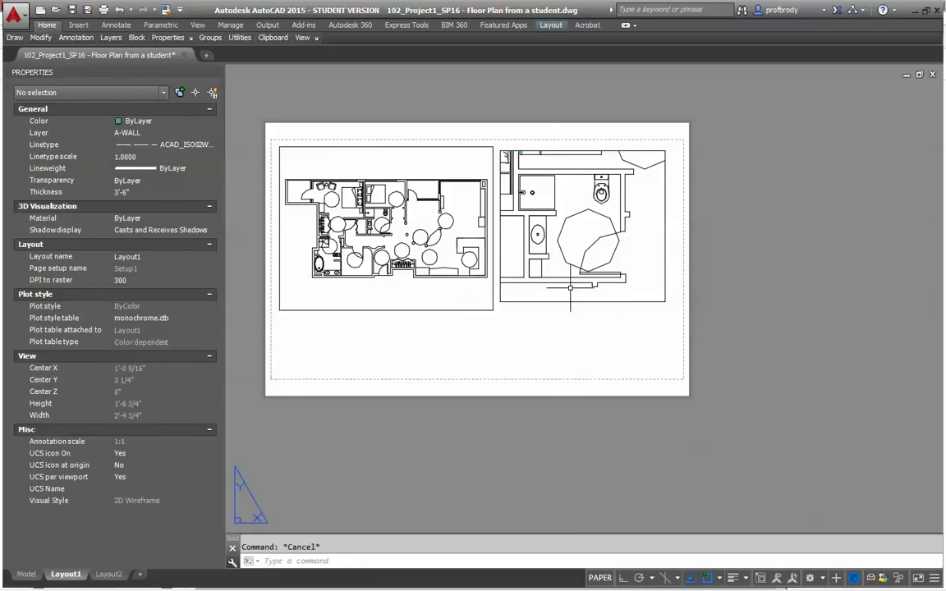
# - Pull the bathroom viewport's top-left and bottom-right corners inward to frame the bathroom closely
pyautogui.click(501, 155)
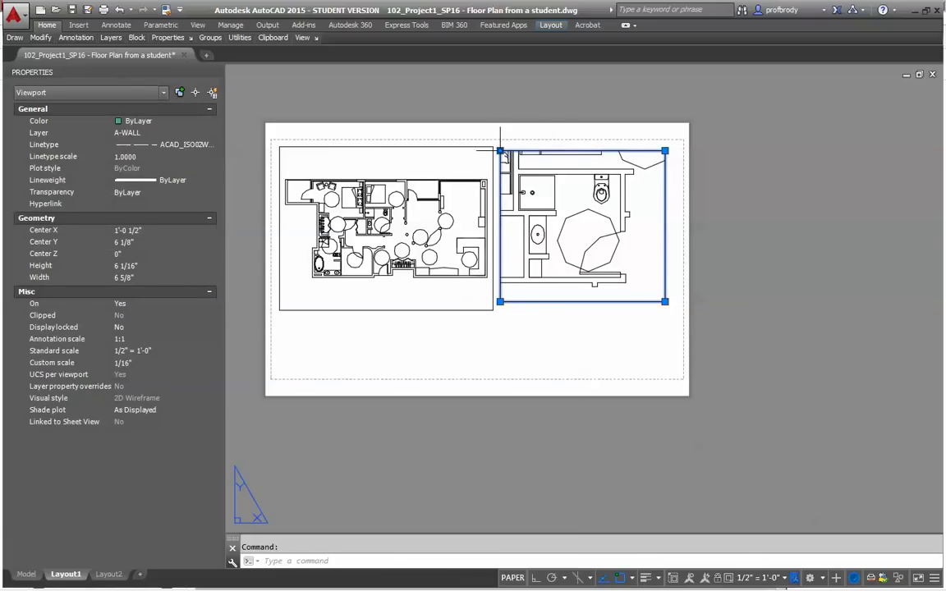
pyautogui.click(500, 150)
pyautogui.click(507, 161)
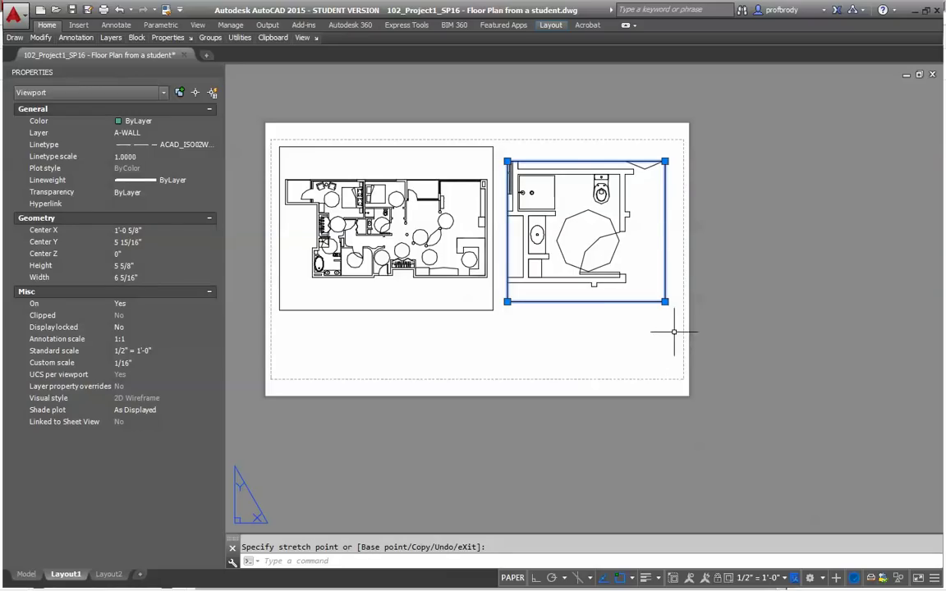
pyautogui.click(665, 301)
pyautogui.click(651, 290)
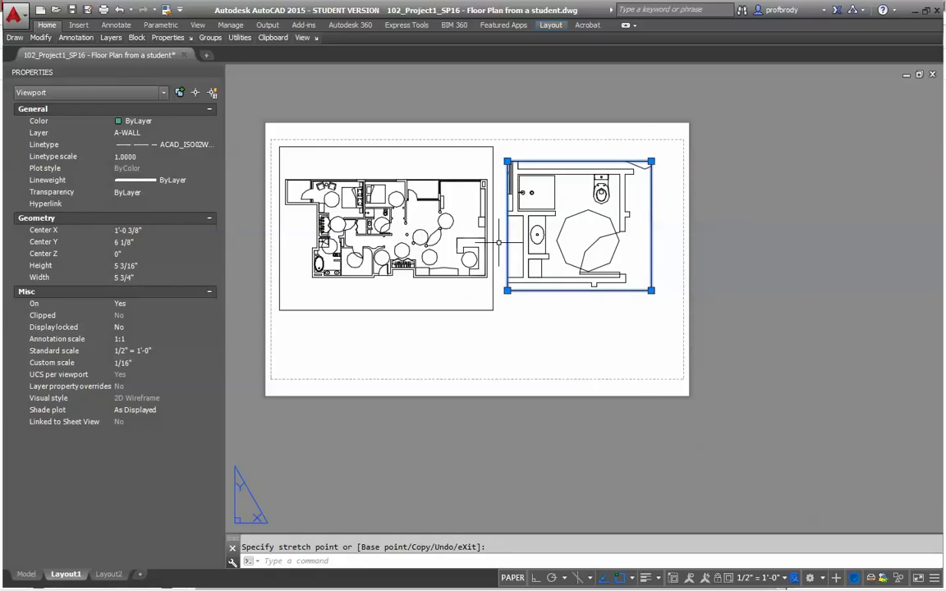
pyautogui.hotkey('ctrl', 'p')
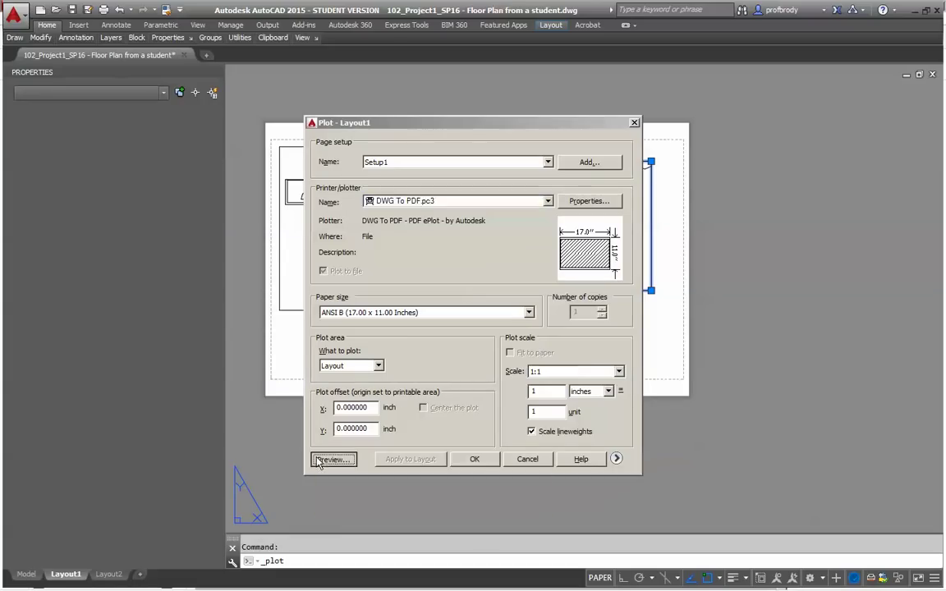
pyautogui.click(333, 459)
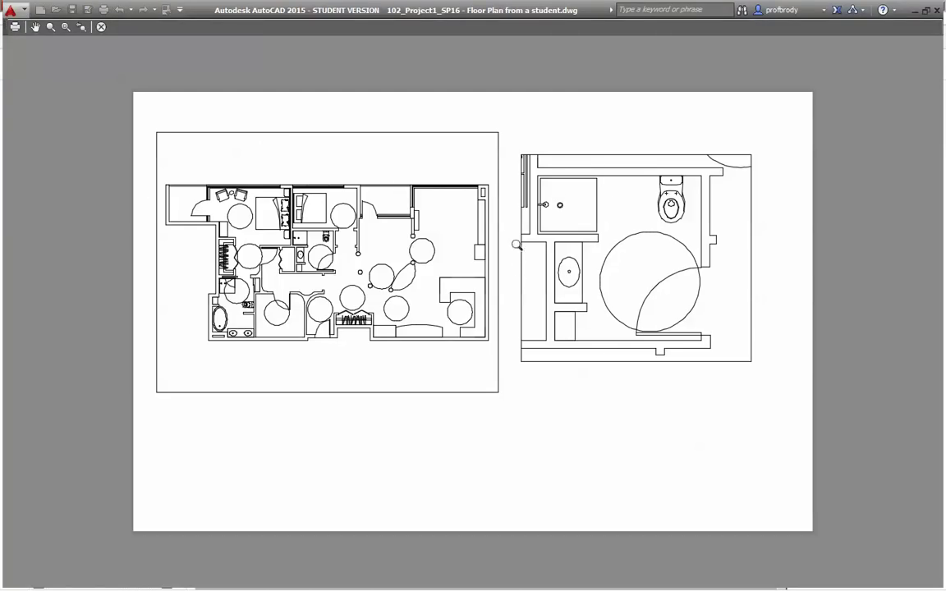
pyautogui.press('Escape')
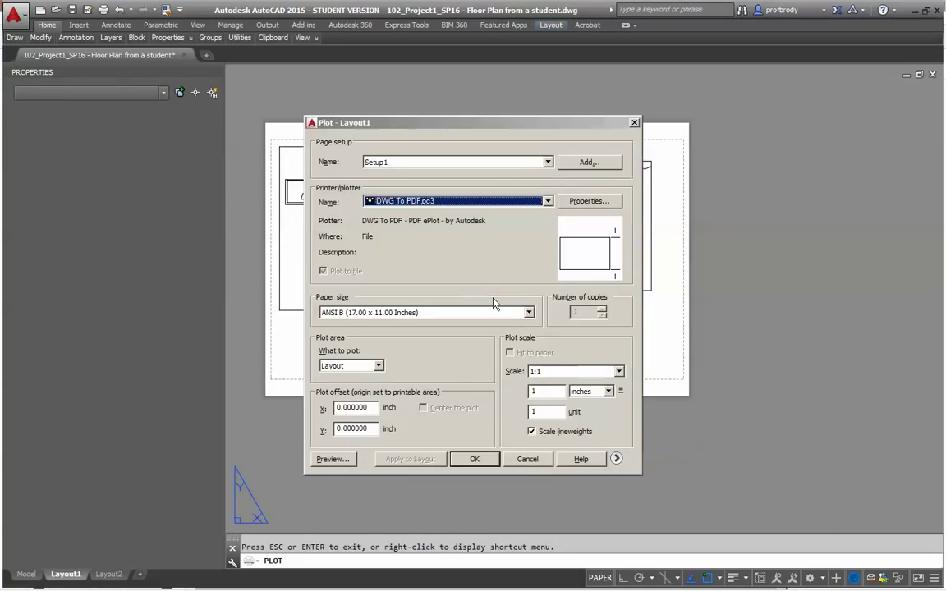
pyautogui.click(527, 459)
pyautogui.click(522, 315)
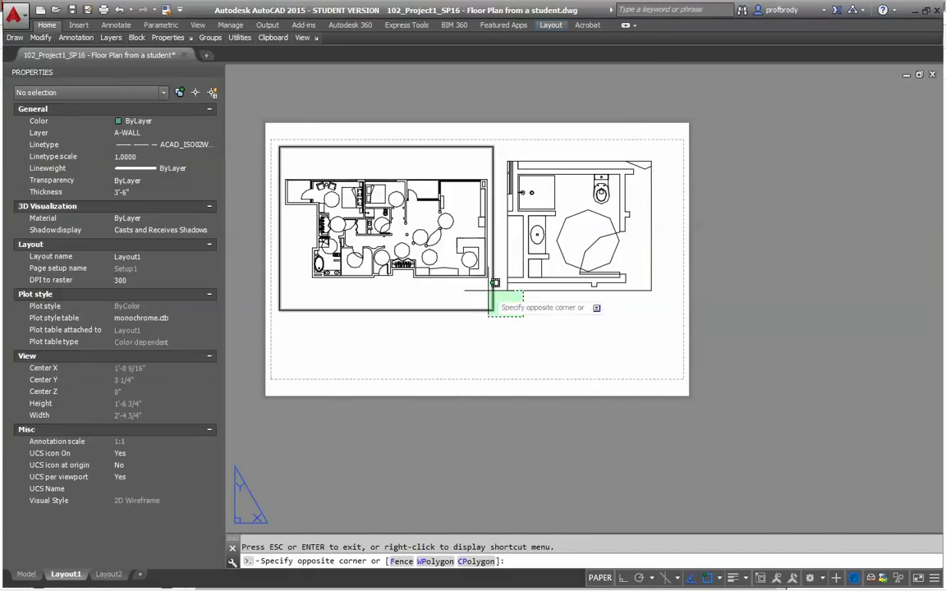
# - Select both viewports and view their layer list without changing it
pyautogui.click(495, 283)
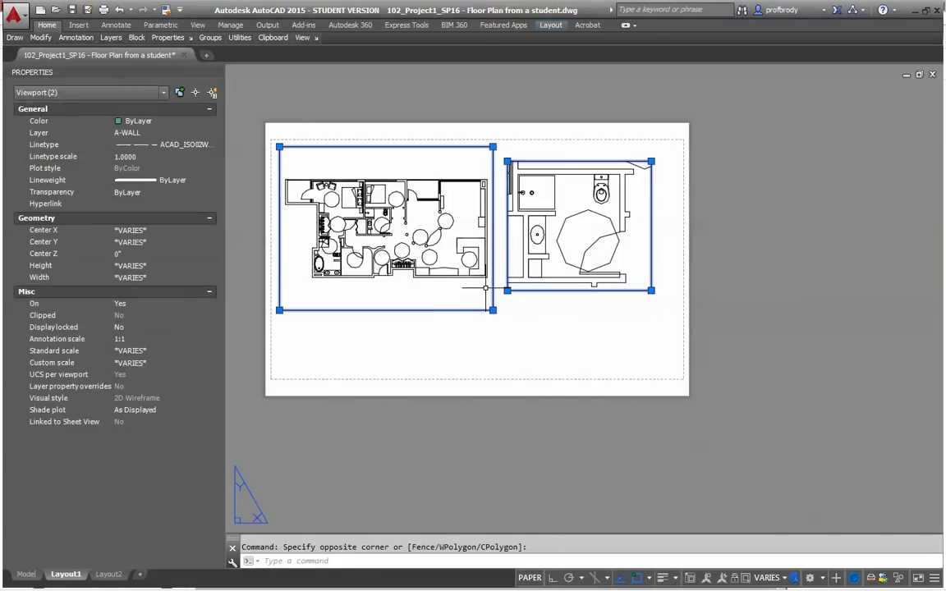
pyautogui.click(210, 134)
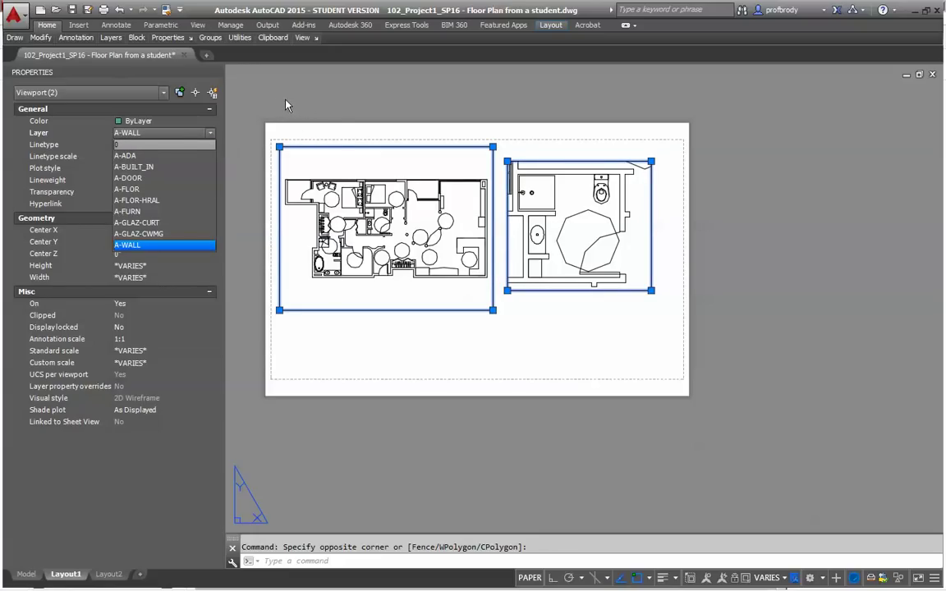
pyautogui.click(258, 88)
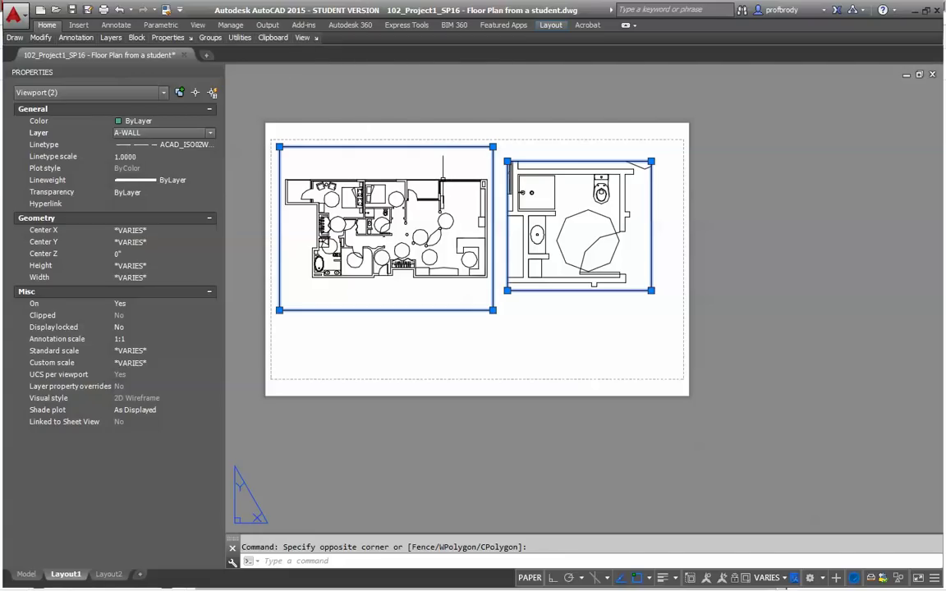
# - Create a new layer named 'No plot' and turn off its plotting
pyautogui.write('LAYER')
pyautogui.press('Return')
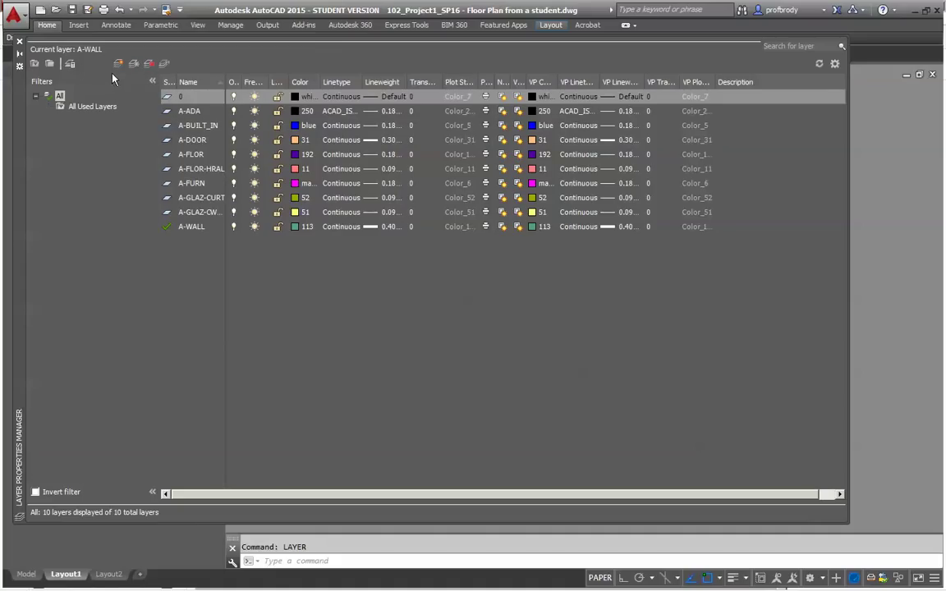
pyautogui.click(118, 64)
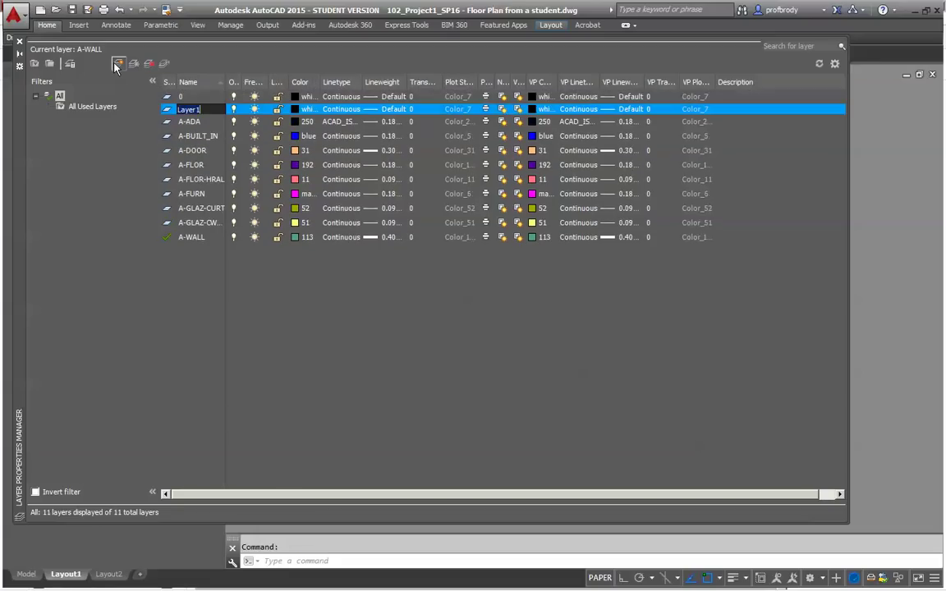
pyautogui.press('BackSpace')
pyautogui.write('No plot')
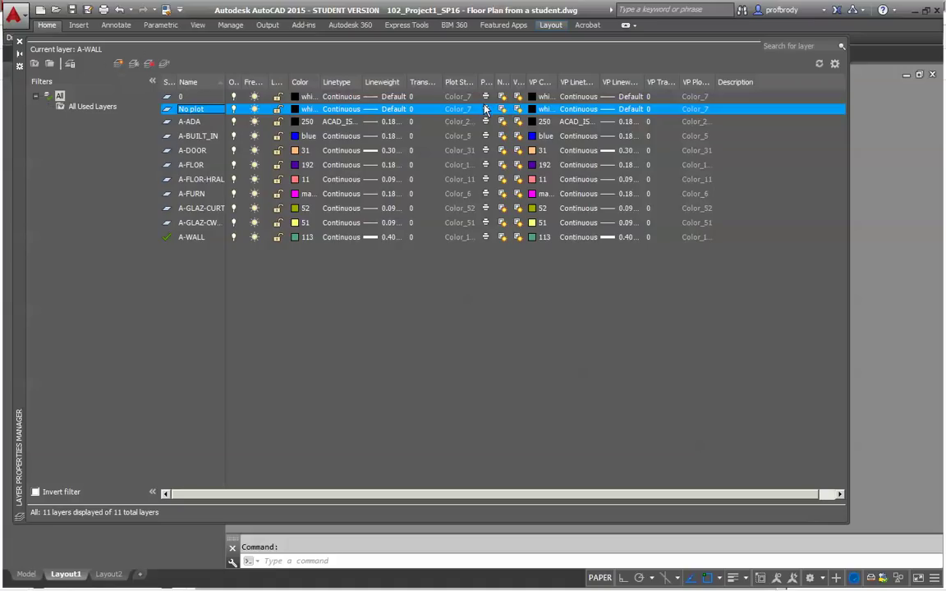
pyautogui.moveTo(493, 86); pyautogui.dragTo(540, 87)
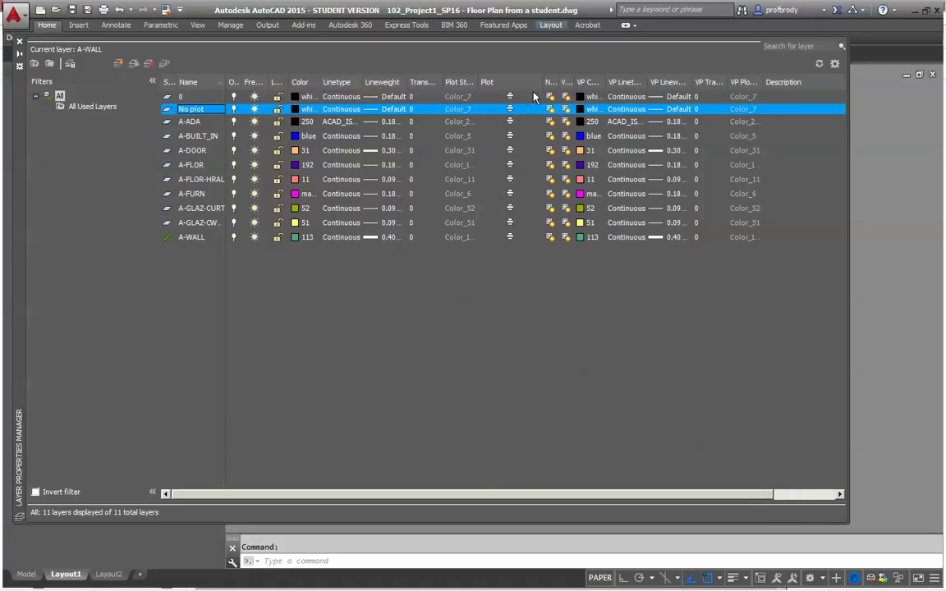
pyautogui.click(510, 109)
# - Put both viewport borders on the No plot layer and deselect them
pyautogui.click(19, 39)
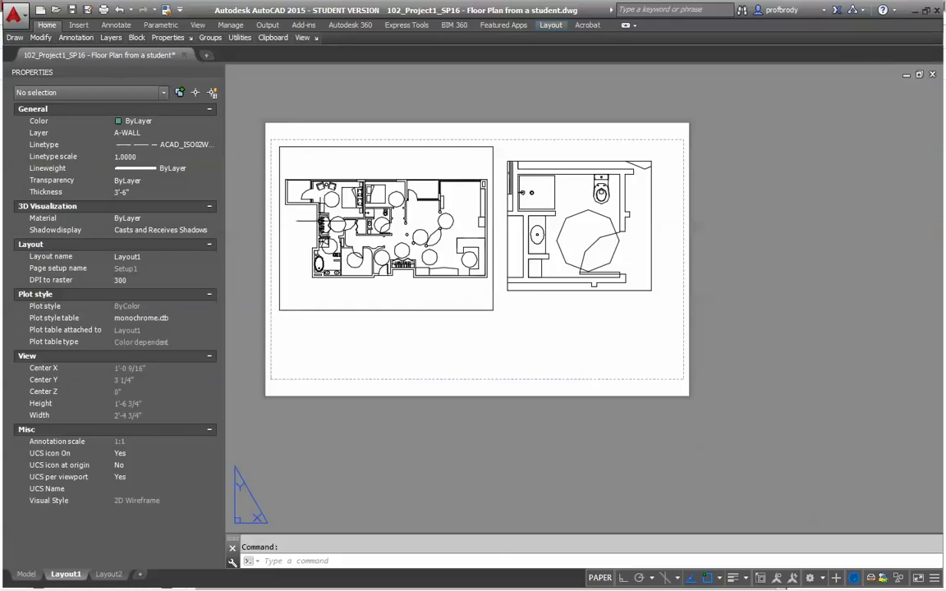
pyautogui.click(554, 317)
pyautogui.click(485, 284)
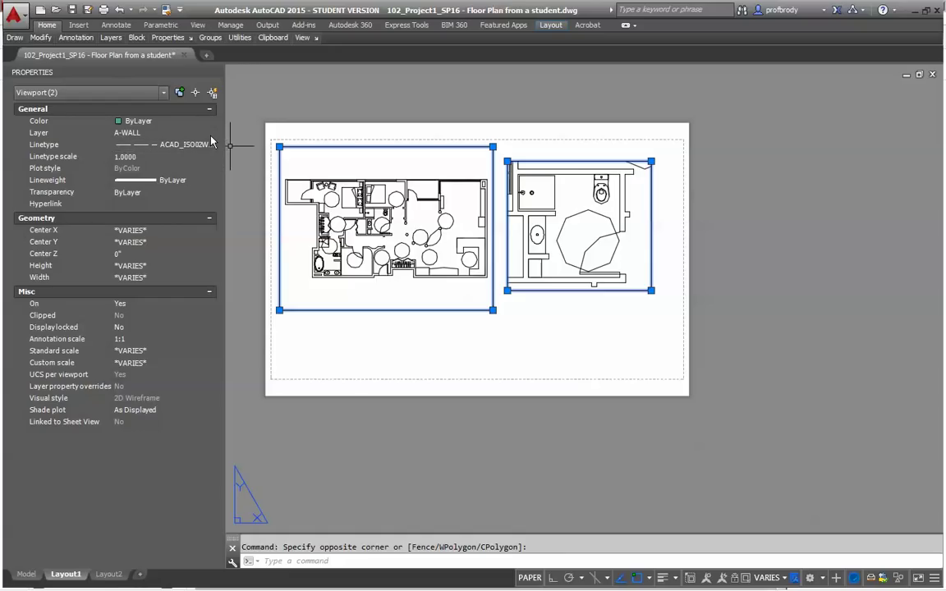
pyautogui.click(164, 132)
pyautogui.click(210, 132)
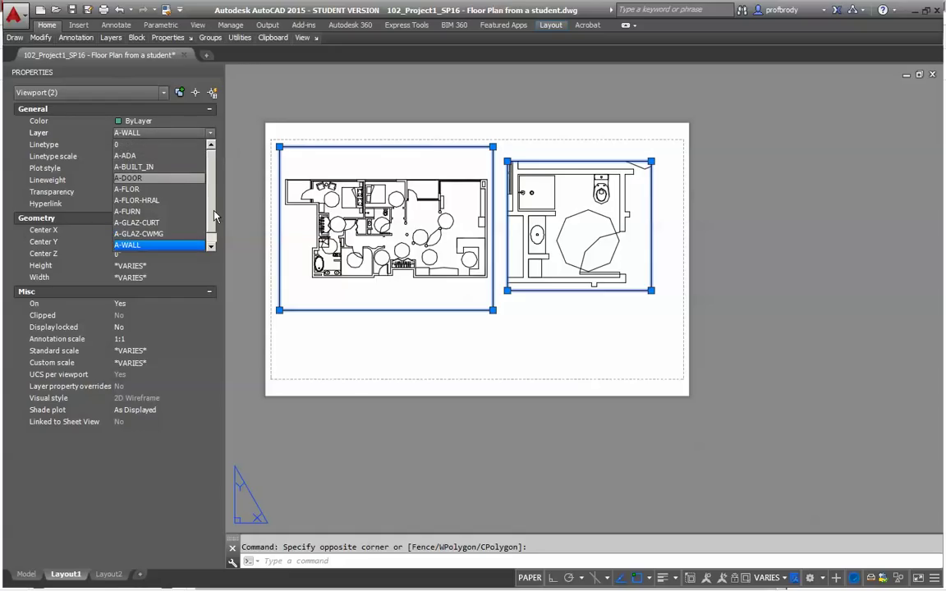
pyautogui.click(131, 244)
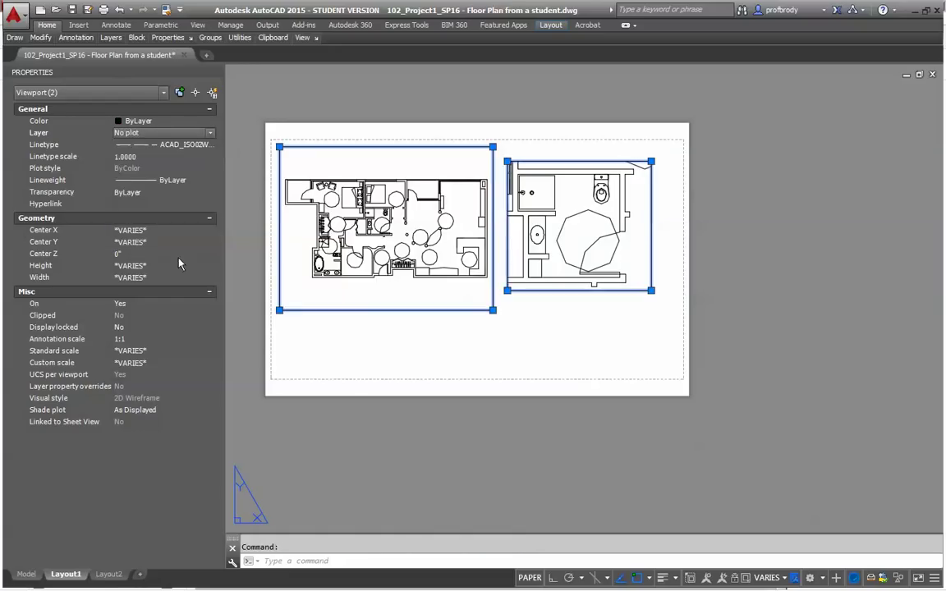
pyautogui.press('Escape')
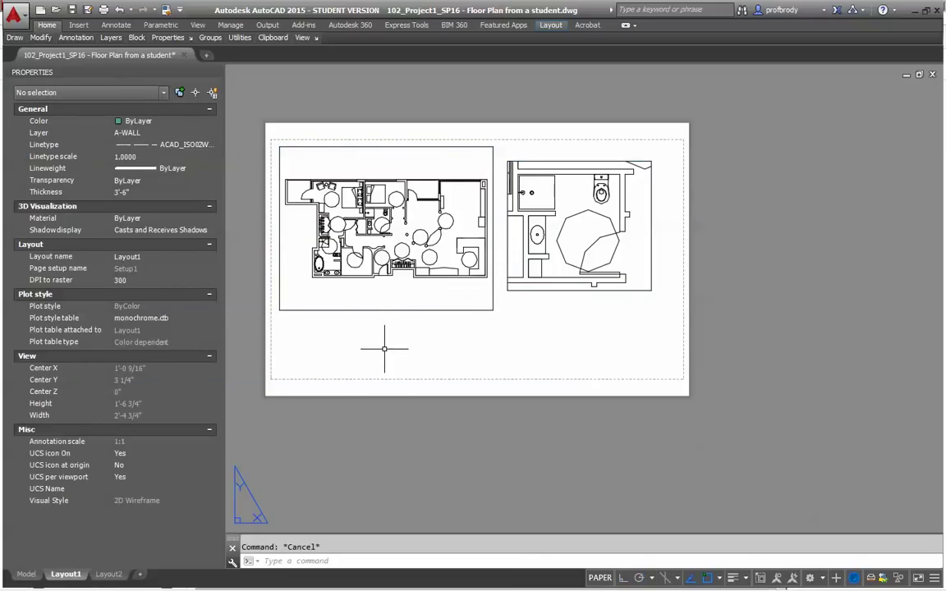
# - Preview the Layout1 plot to DWG To PDF.pc3 on ANSI B paper at 1:1
pyautogui.hotkey('ctrl', 'p')
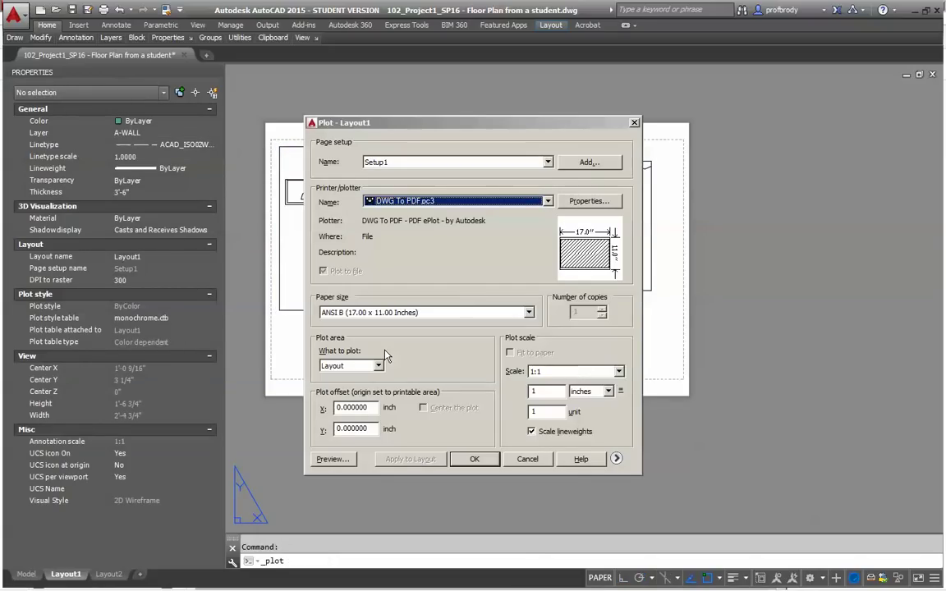
pyautogui.click(332, 459)
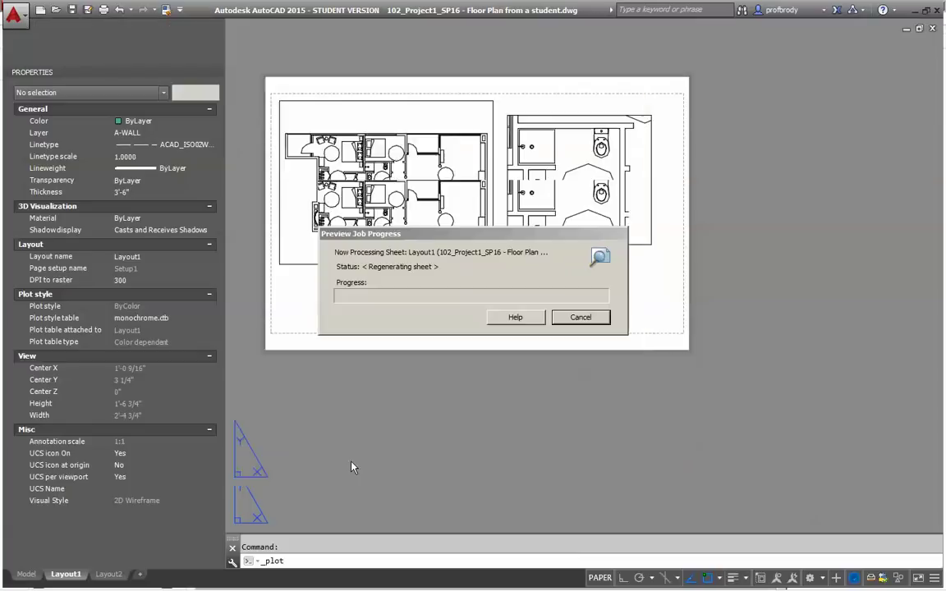